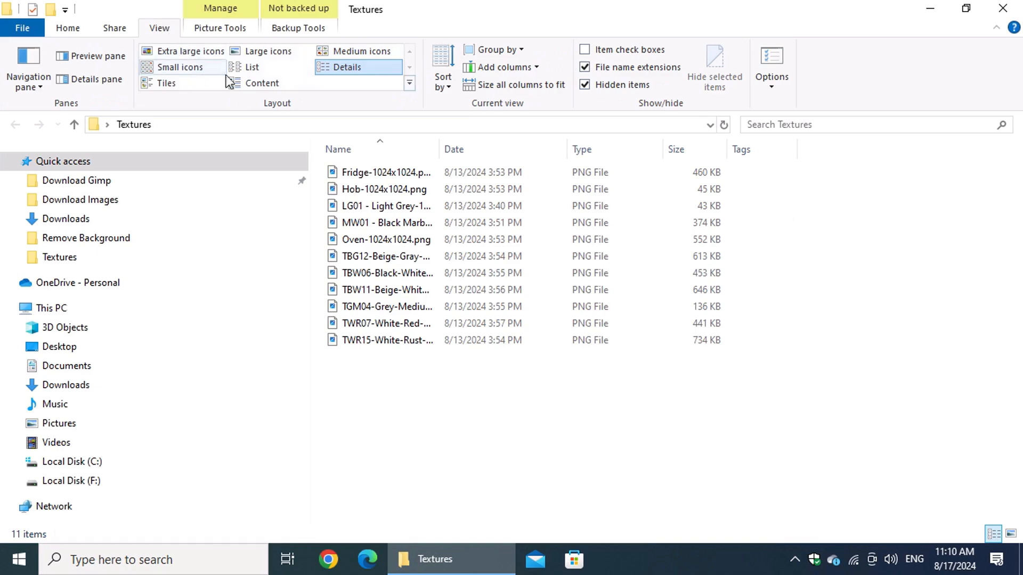
Preview the texture thumbnails at extra large size and set the Textures folder to large icons.
left_click(284, 55)
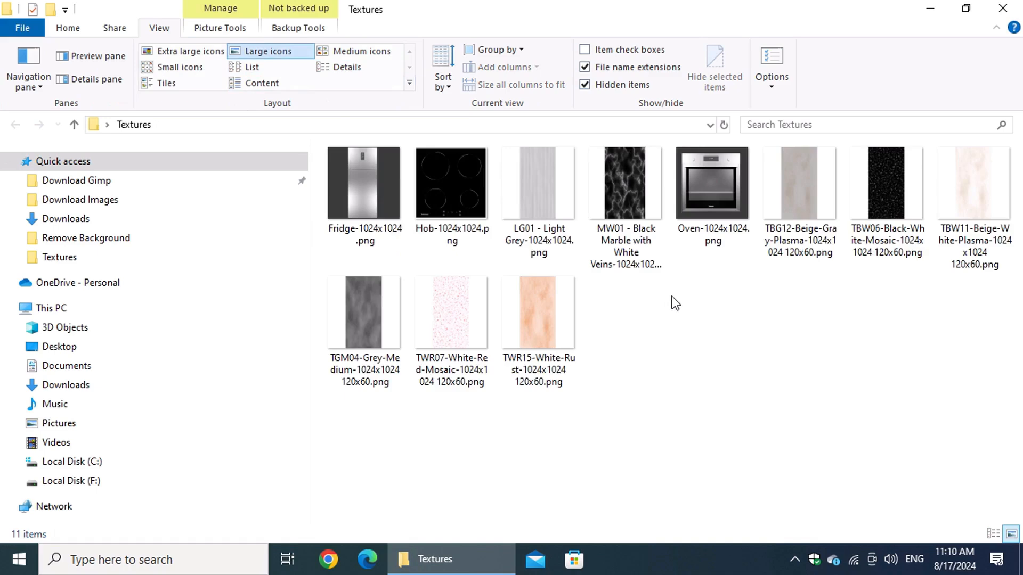
left_click(191, 52)
scroll(707, 234, "down", 5)
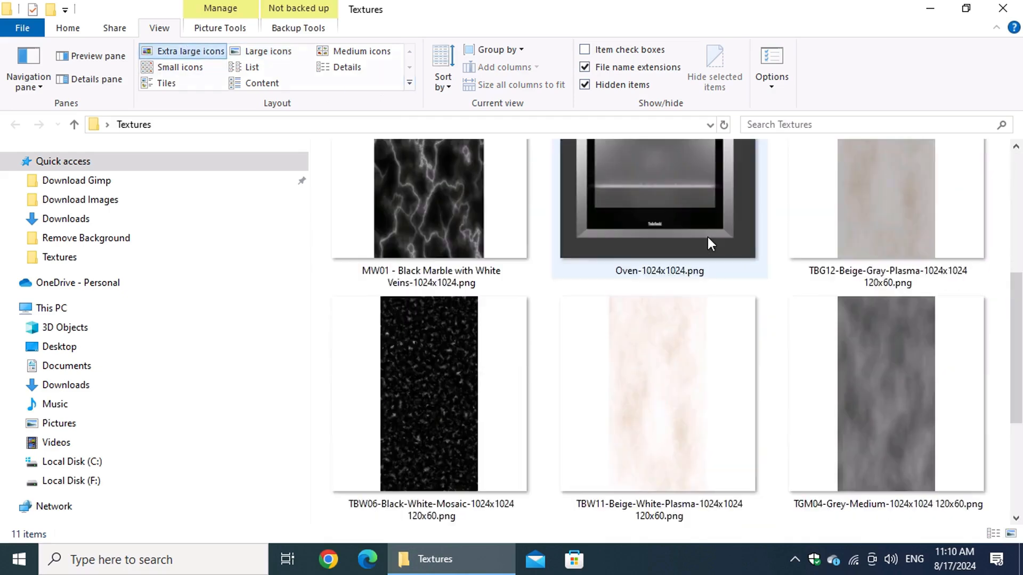
scroll(707, 238, "up", 5)
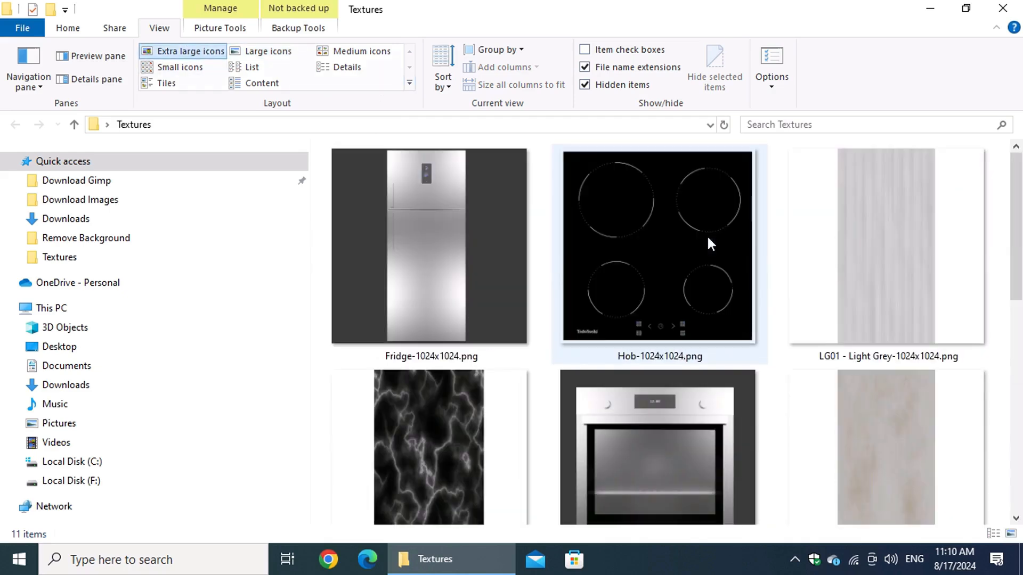
left_click(276, 53)
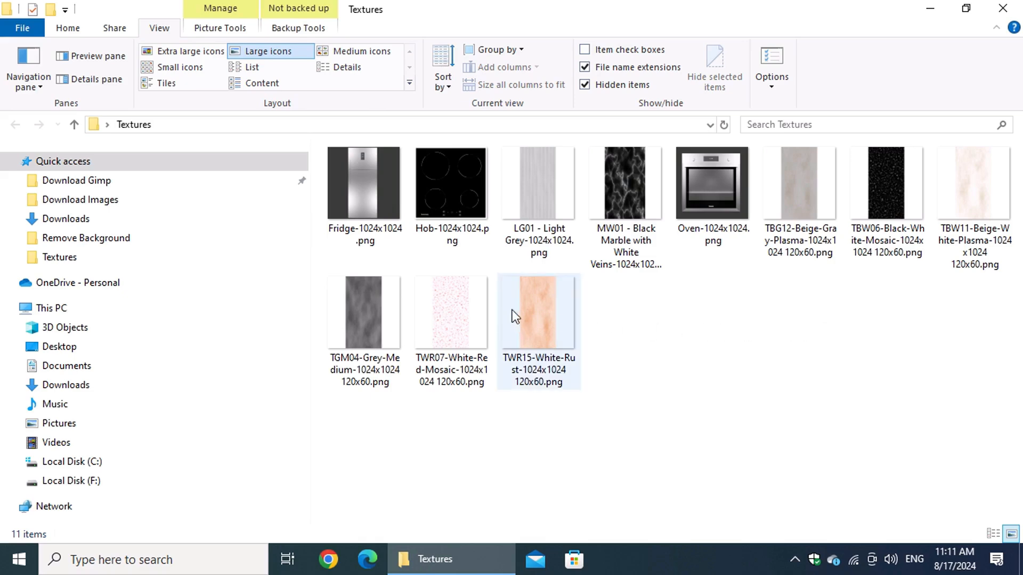
Open LG01 - Light Grey-1024x1024.png from the Textures folder in GIMP.
left_click(532, 176)
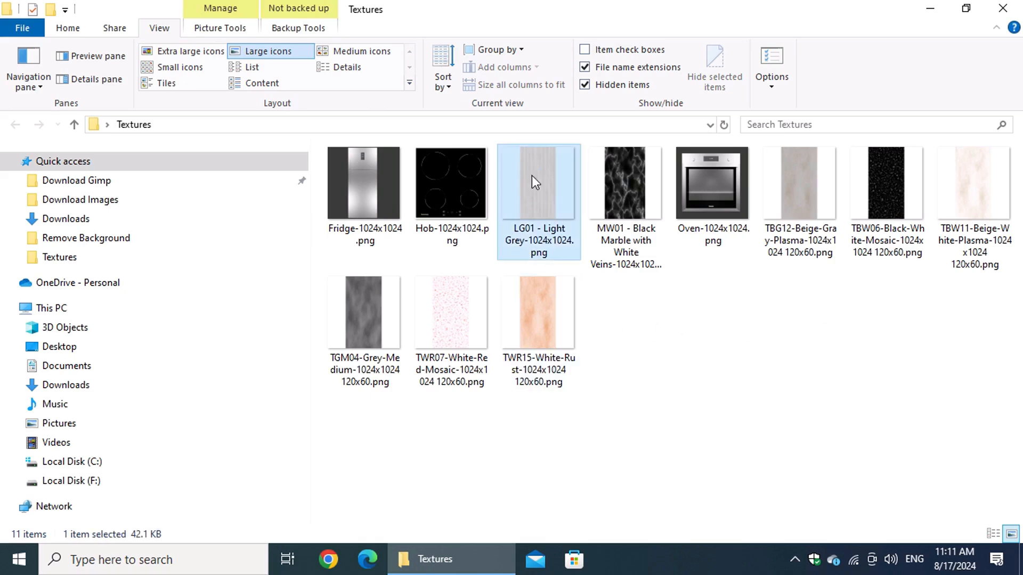
right_click(534, 182)
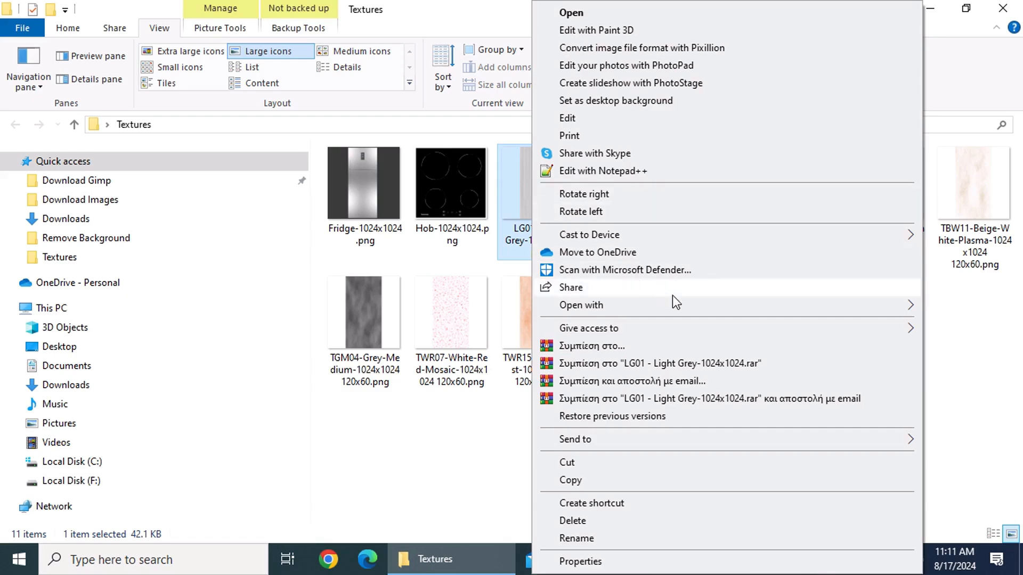
mouse_move(680, 306)
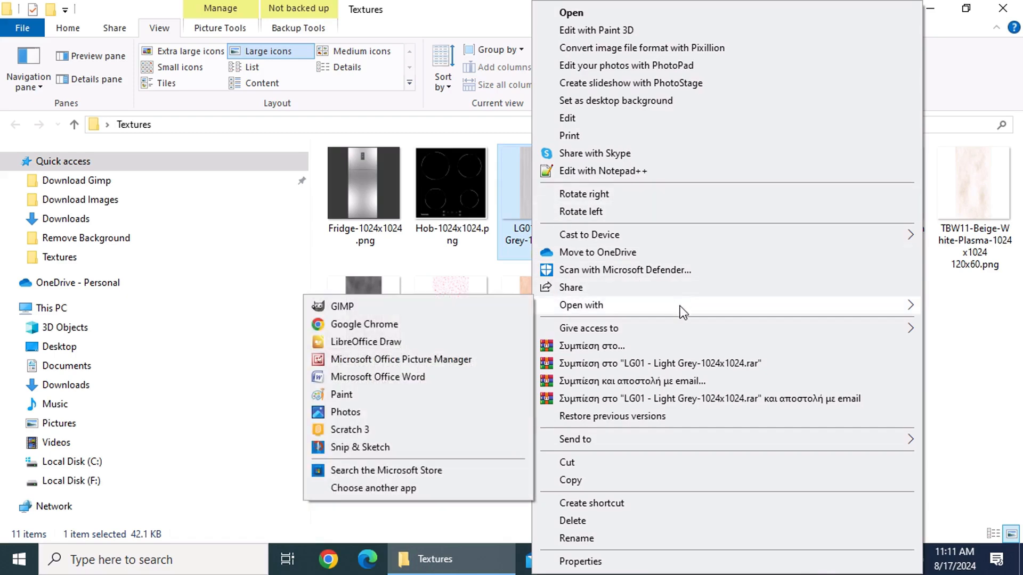
left_click(456, 306)
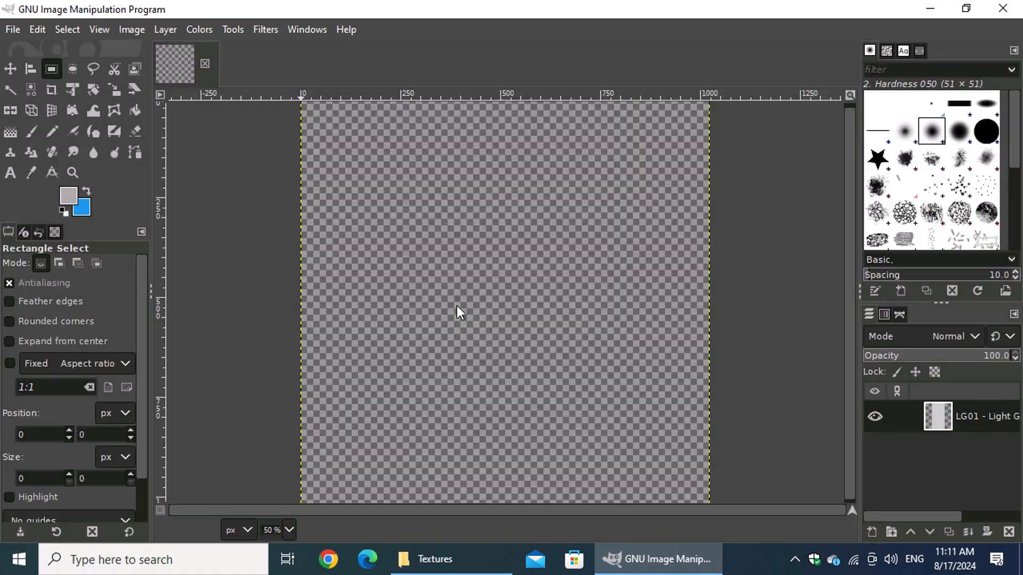
key("ctrl")
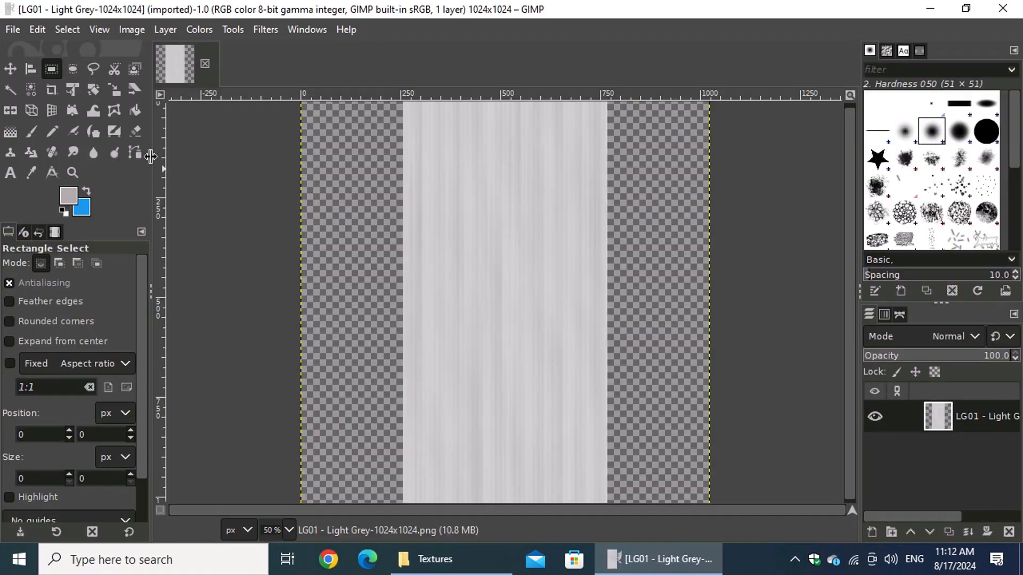
Start opening another image and browse to the Textures folder on the Desktop.
left_click(7, 31)
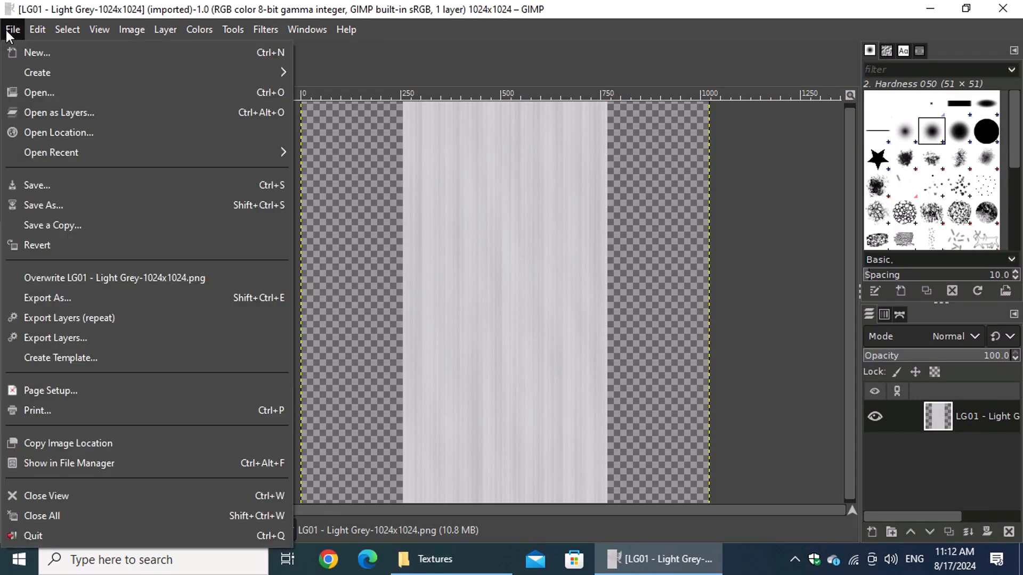
left_click(128, 91)
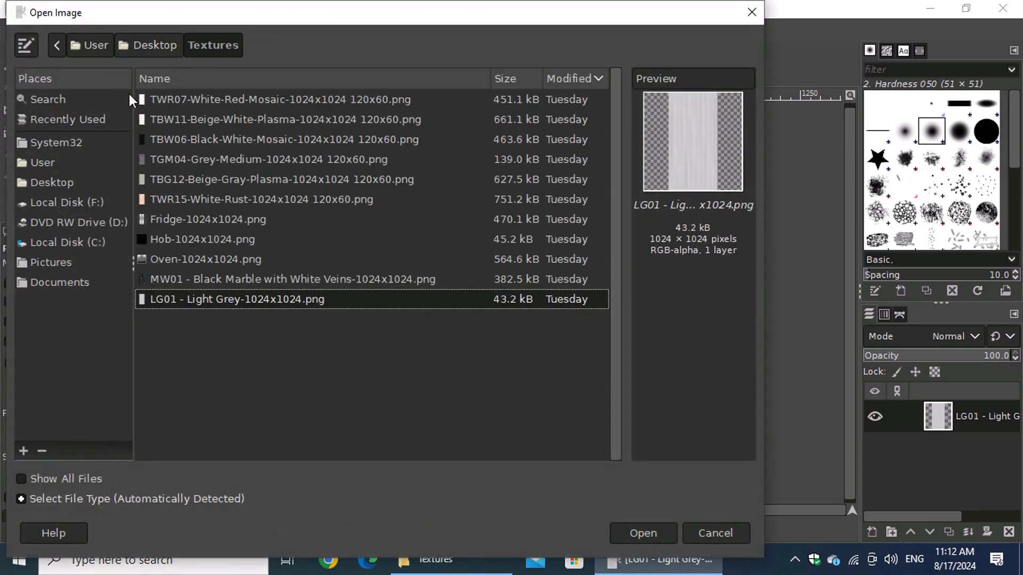
left_click(73, 181)
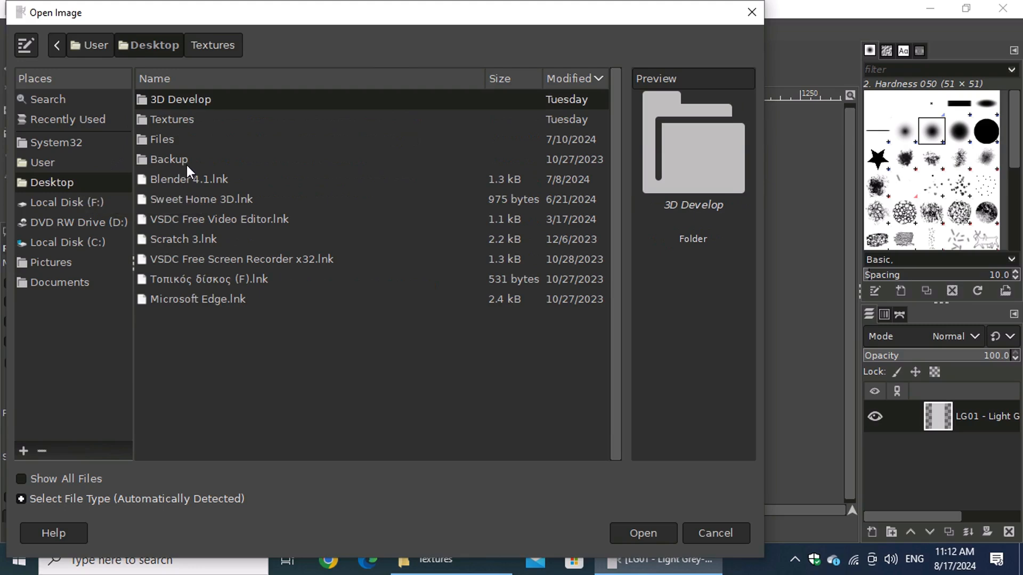
double_click(189, 120)
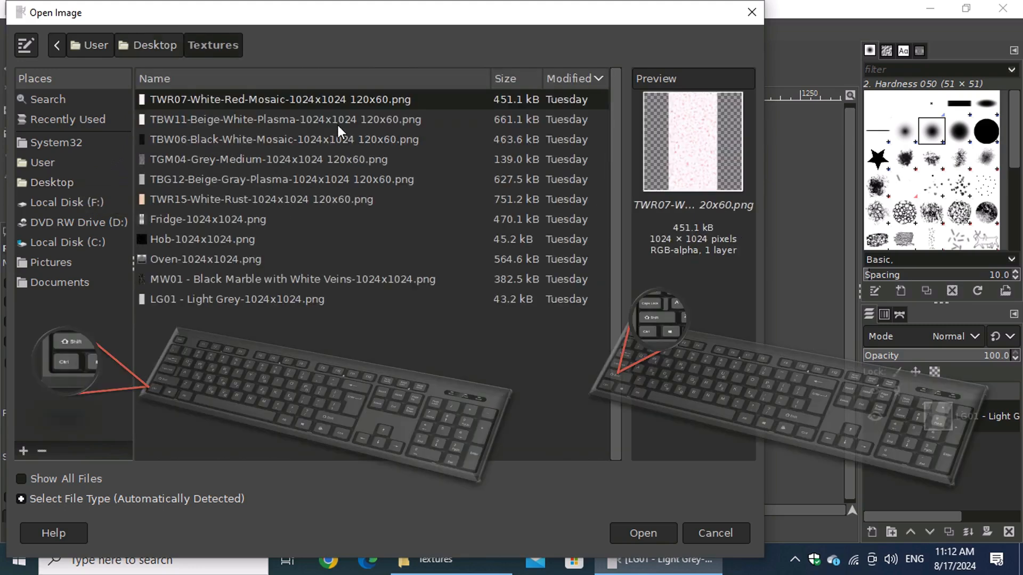
Open the TGM04-Grey-Medium, Hob and Oven PNG images together.
left_click(337, 122)
left_click(314, 163)
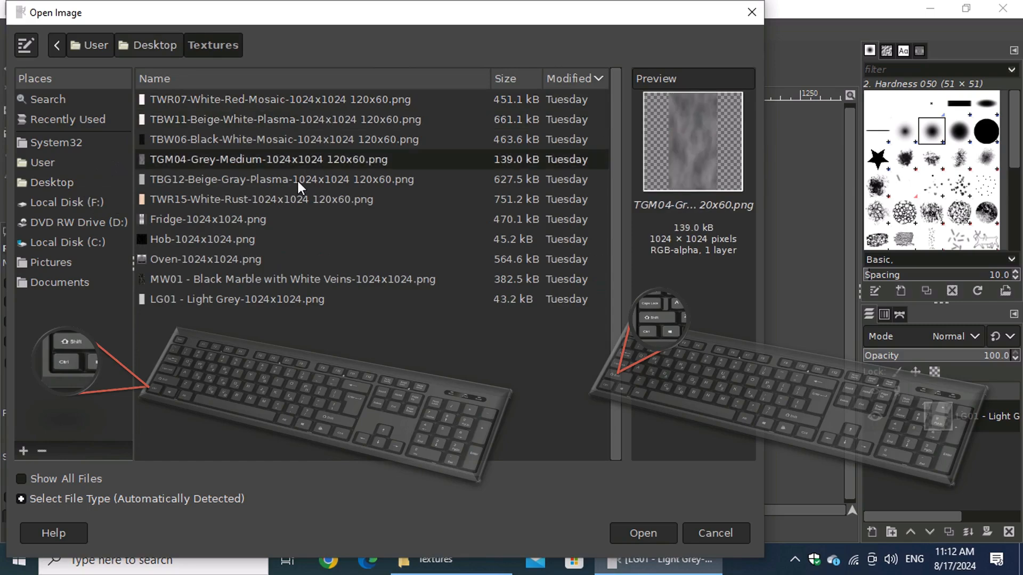
left_click(216, 238, "ctrl")
left_click(225, 261, "ctrl")
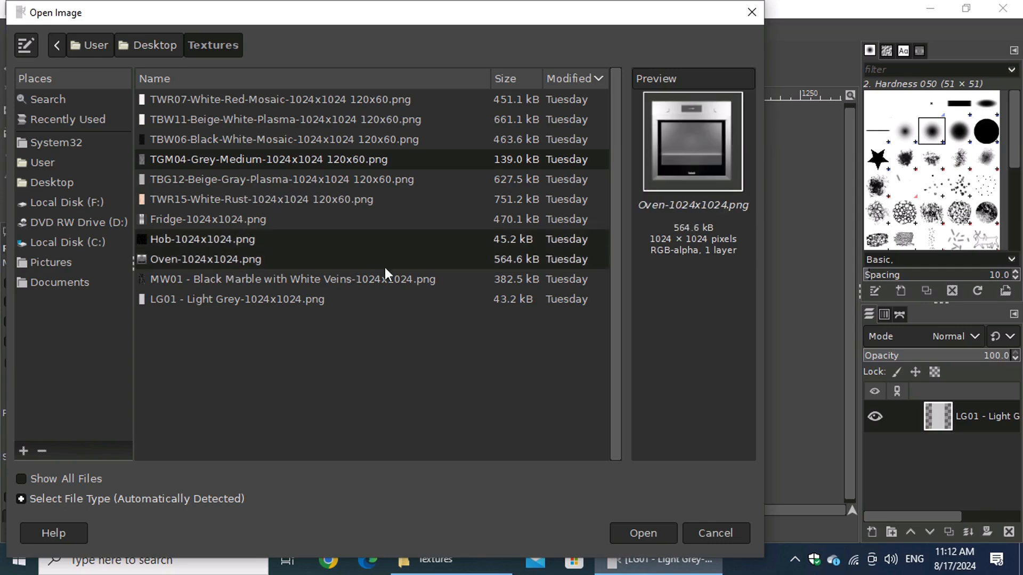
left_click(634, 531)
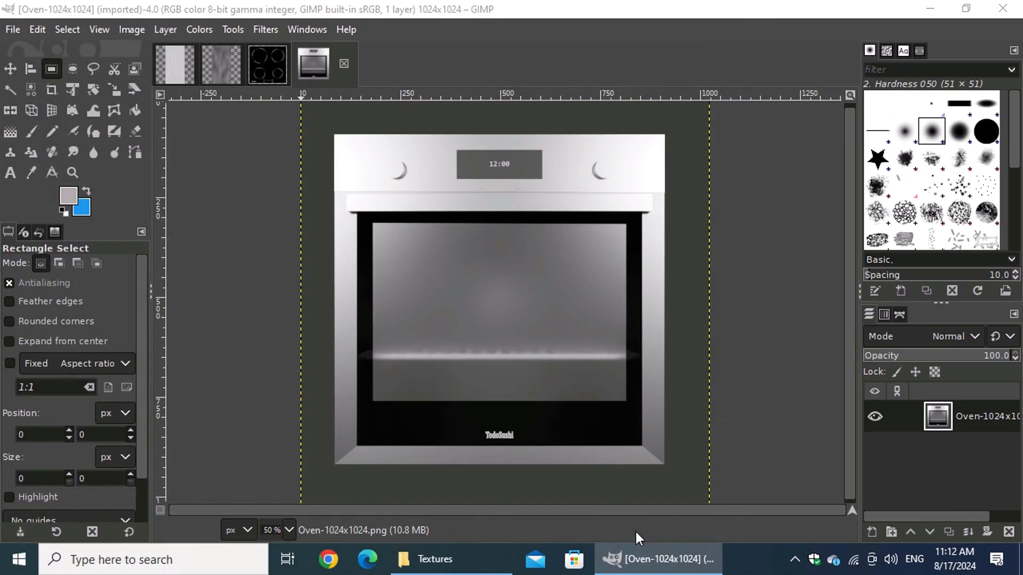
Look through the hob, grey medium and light grey images, and close all four open images.
left_click(270, 72)
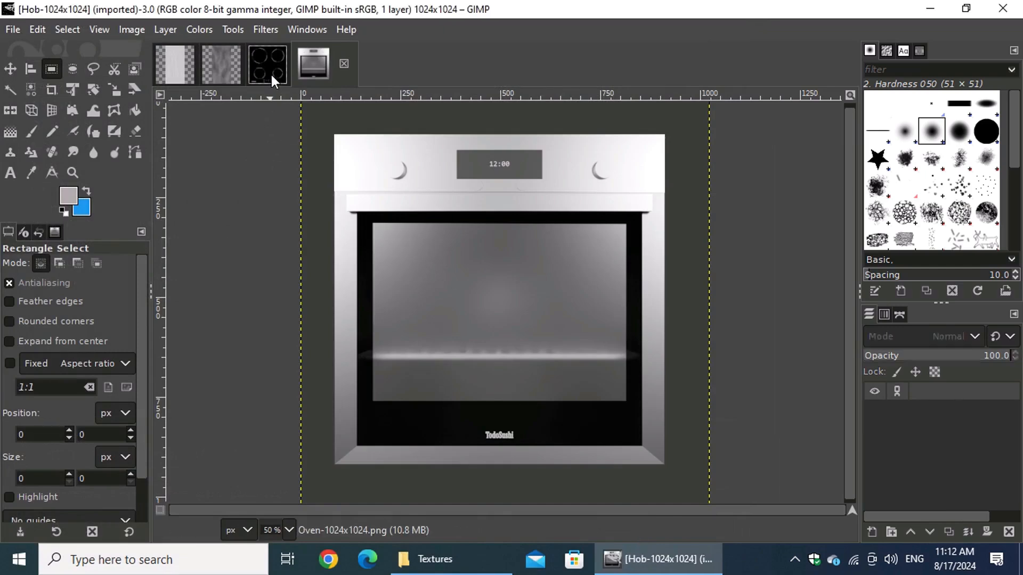
left_click(227, 69)
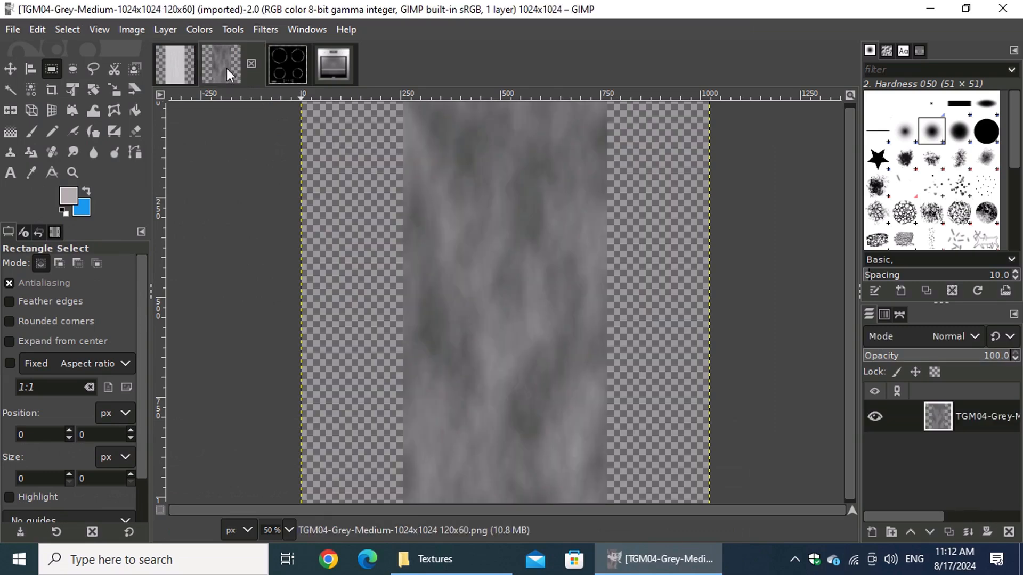
left_click(185, 65)
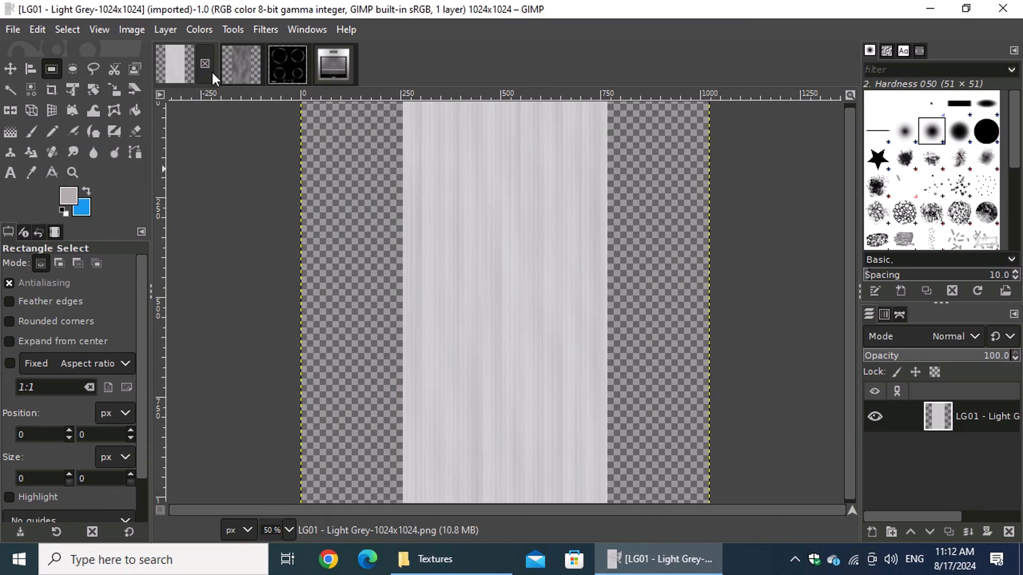
left_click(208, 64)
left_click(206, 65)
left_click(205, 65)
left_click(206, 65)
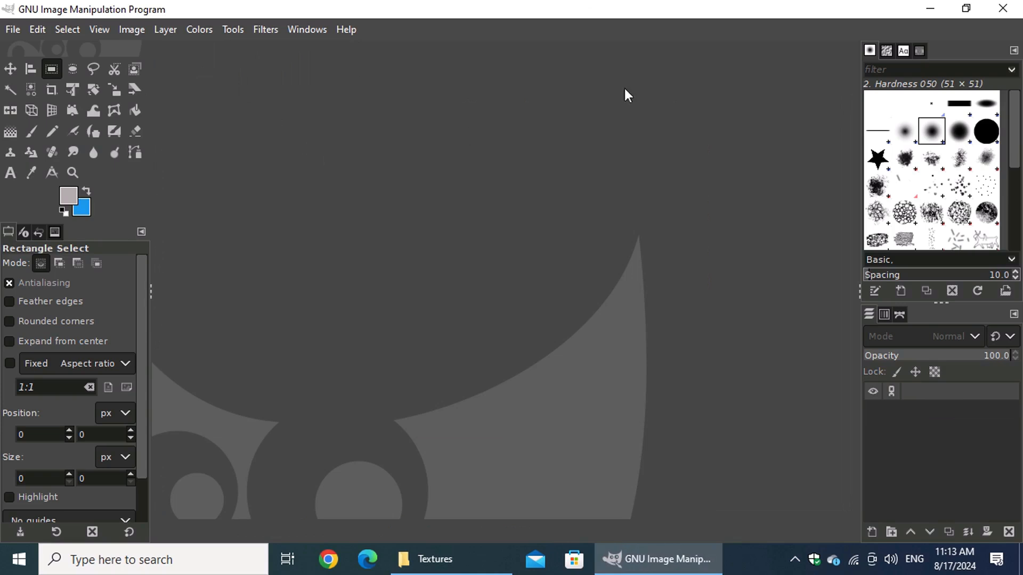
Restore, resize and arrange the GIMP and Textures folder windows side by side on the desktop.
left_click(976, 11)
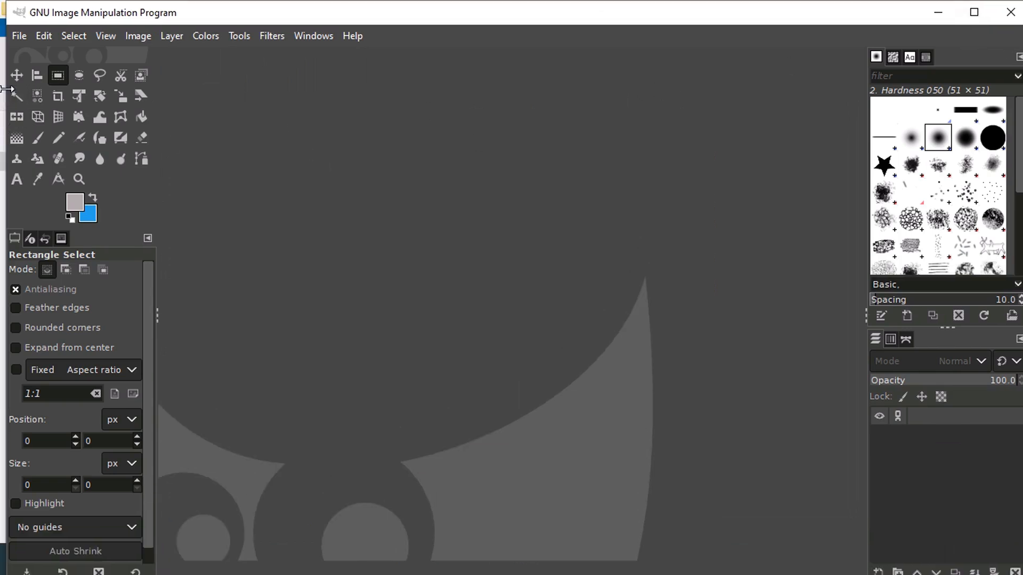
left_click_drag(6, 98, 543, 115)
left_click_drag(807, 11, 796, 184)
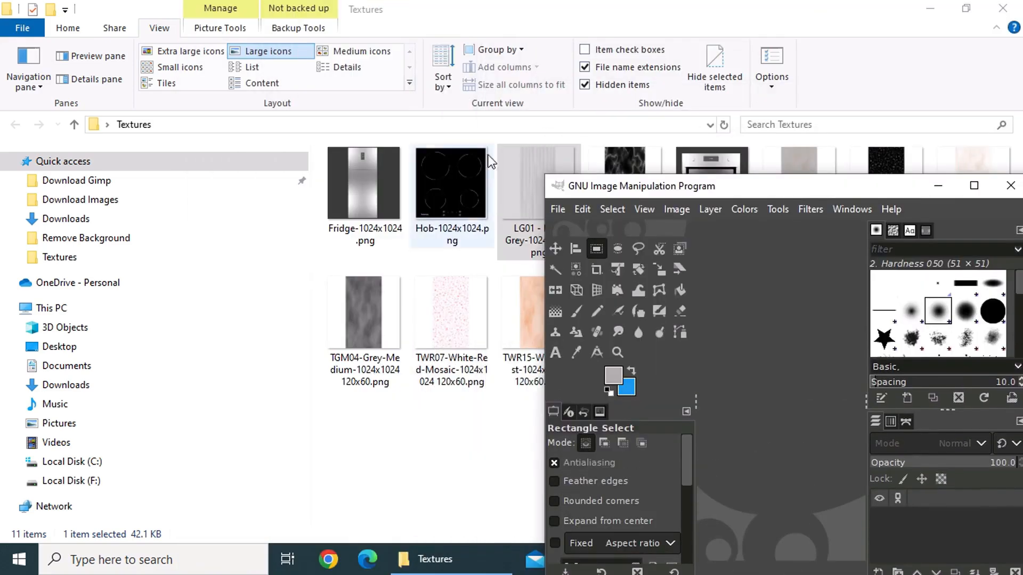
left_click(966, 8)
left_click_drag(611, 20, 420, 20)
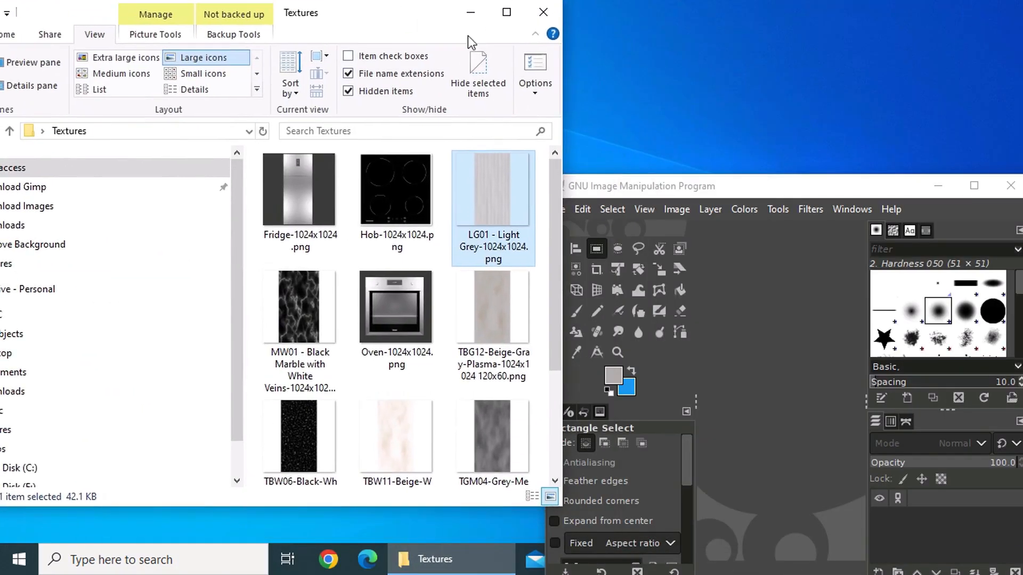
left_click_drag(560, 76, 465, 79)
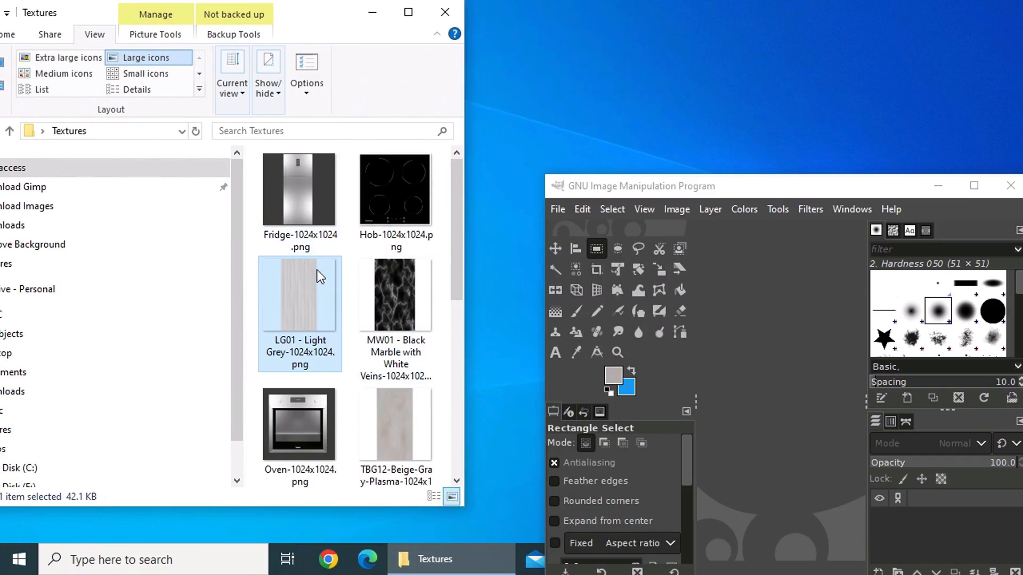
Open the Fridge, Hob, LG01, MW01, Oven and TBG12 images together from the Textures folder in GIMP and maximize its window.
left_click(315, 247, "ctrl")
left_click(394, 191, "ctrl")
left_click(395, 426, "ctrl")
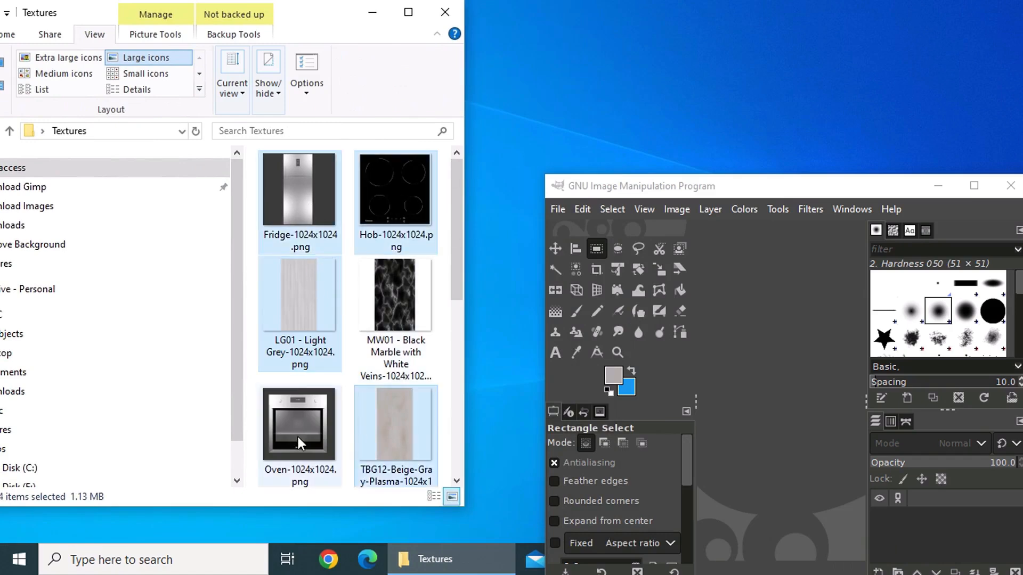
left_click(295, 433, "ctrl")
scroll(388, 274, "down", 3)
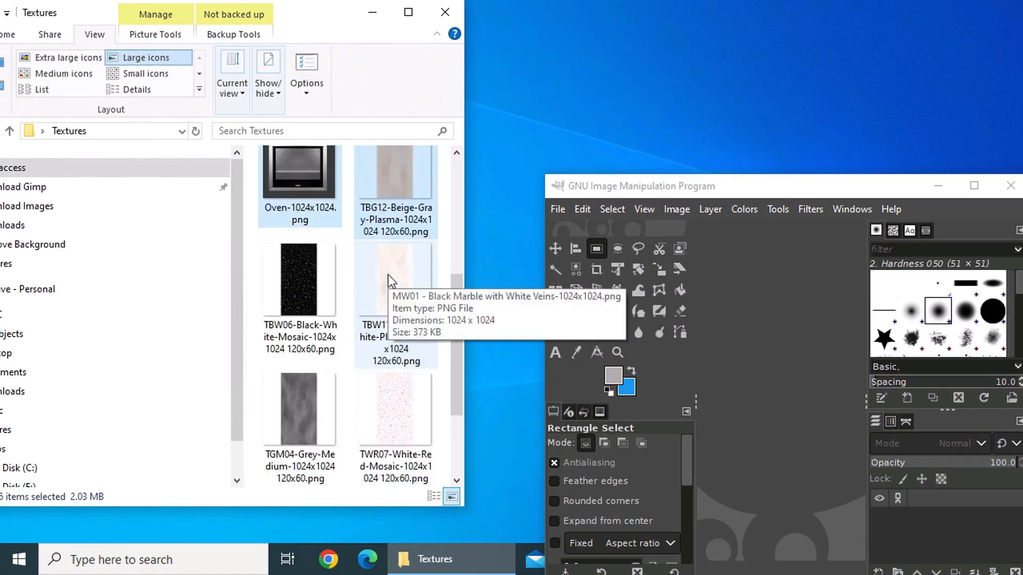
scroll(388, 274, "up", 3)
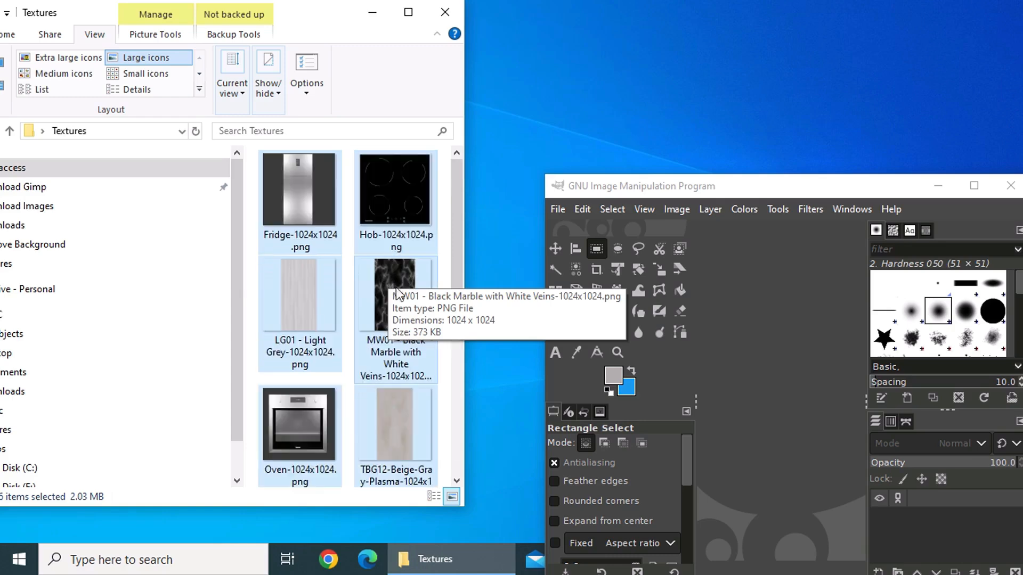
left_click_drag(394, 203, 753, 305)
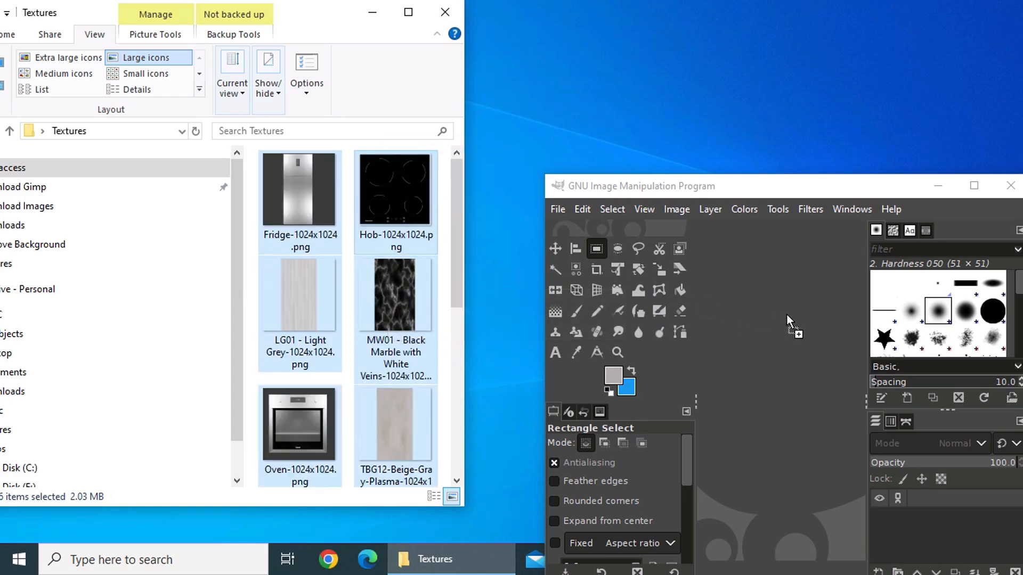
left_click_drag(877, 175, 431, 15)
left_click(740, 17)
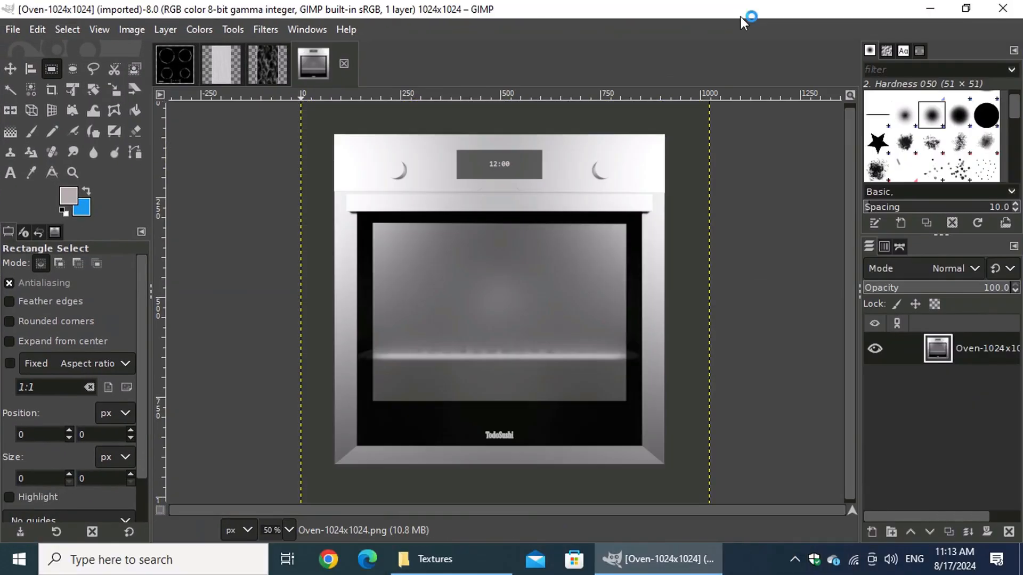
Look through the six open images, from the hob to the fridge.
left_click(174, 68)
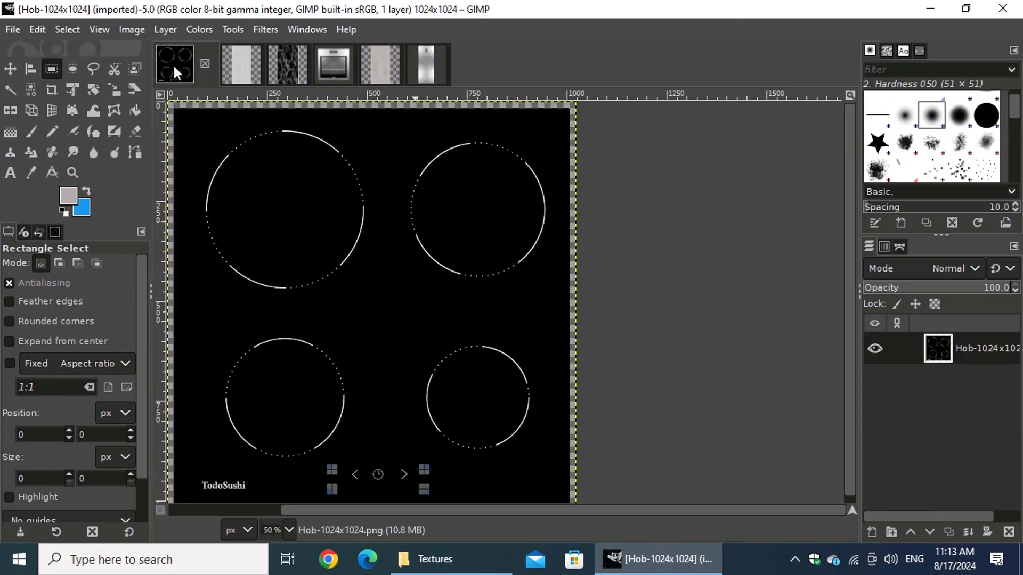
left_click(238, 63)
left_click(290, 66)
left_click(333, 66)
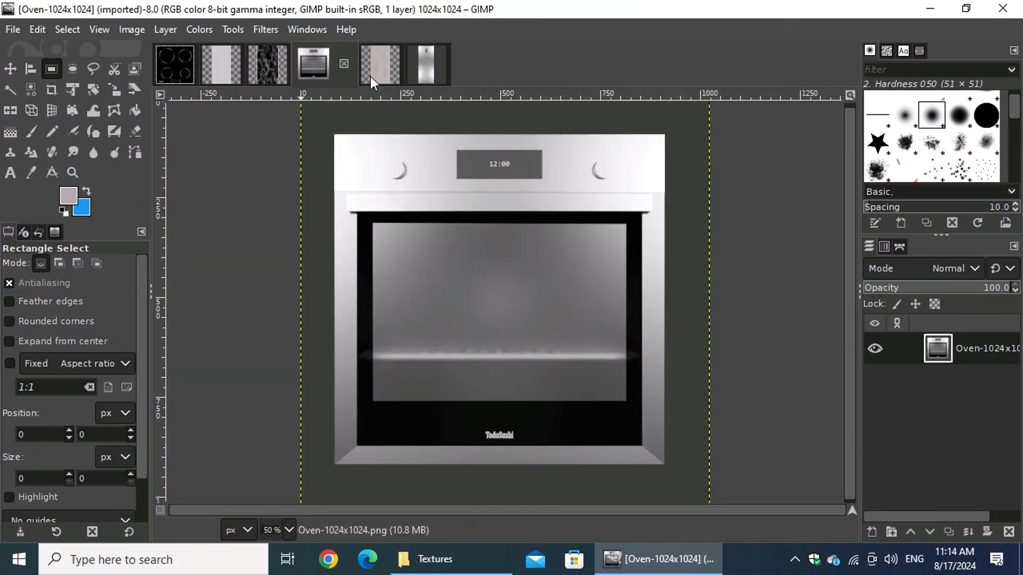
left_click(372, 66)
left_click(437, 52)
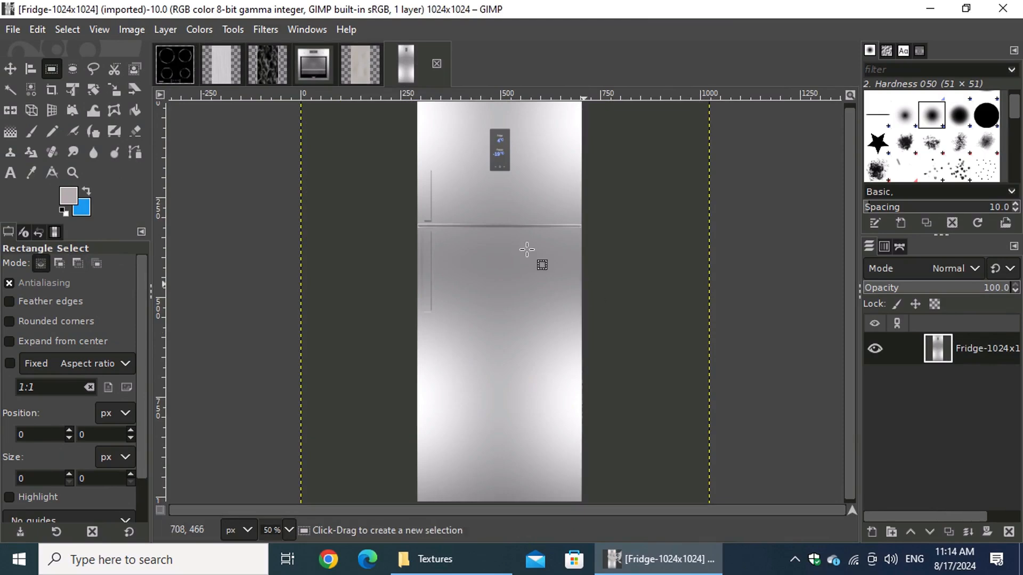
Switch to the LG01 - Light Grey image and crop it to its content, removing the transparent side areas.
left_click(231, 77)
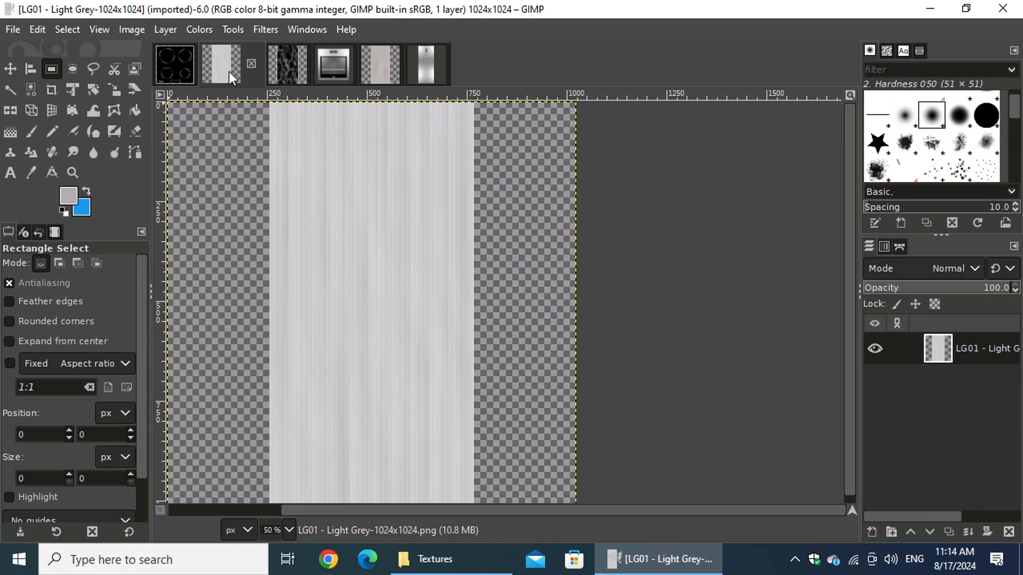
left_click_drag(475, 511, 350, 516)
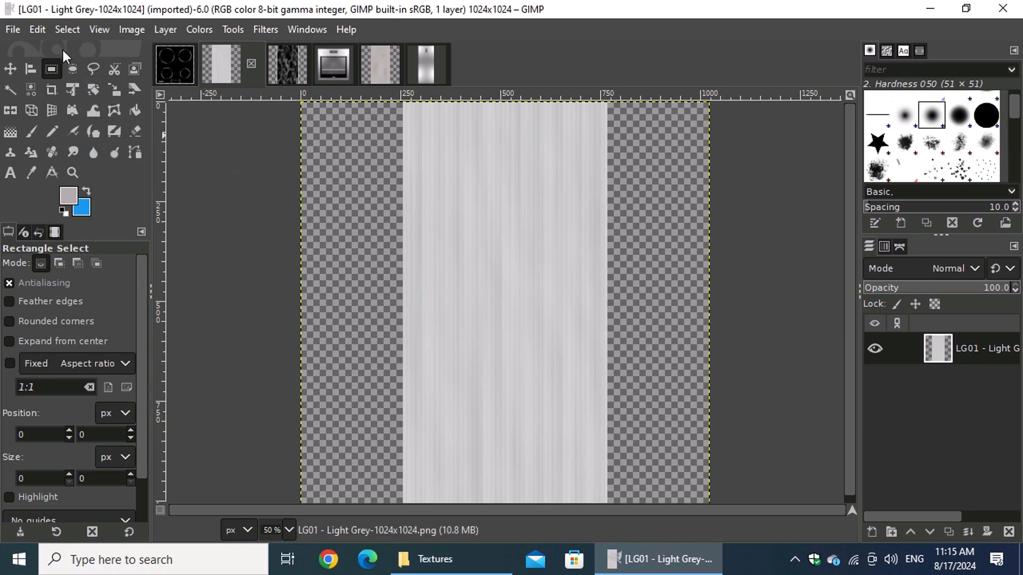
left_click(124, 30)
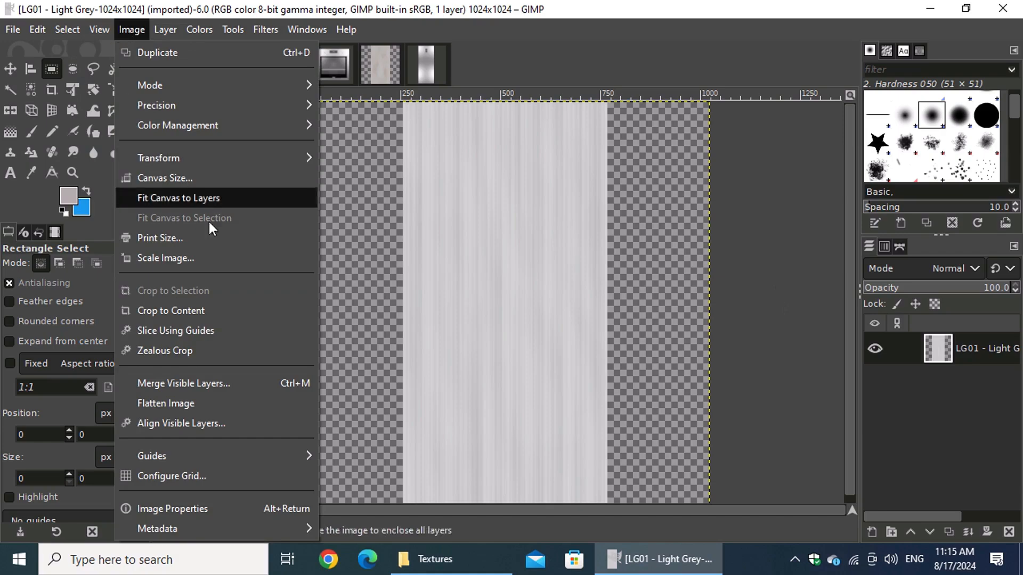
left_click(254, 309)
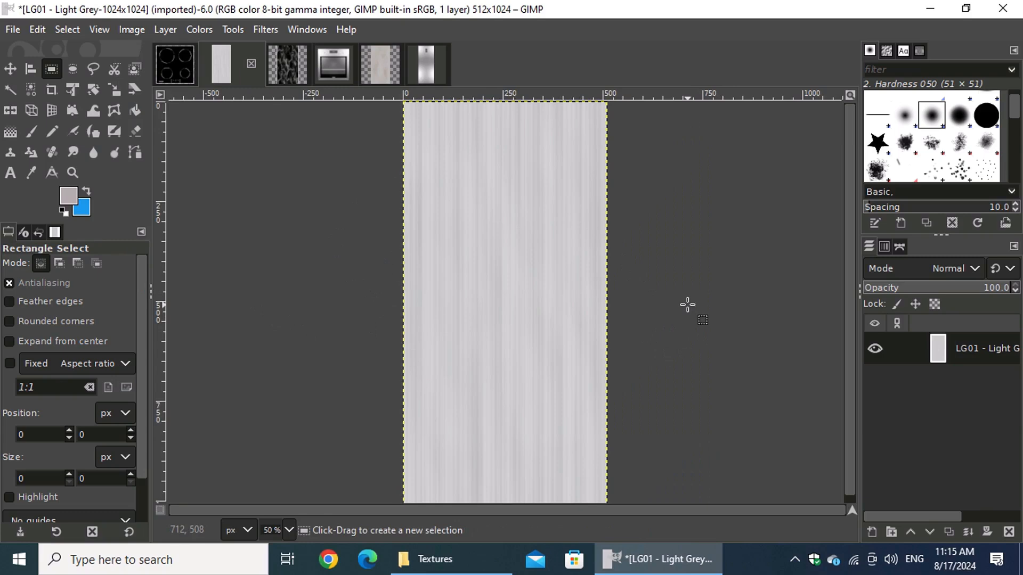
key("ctrl")
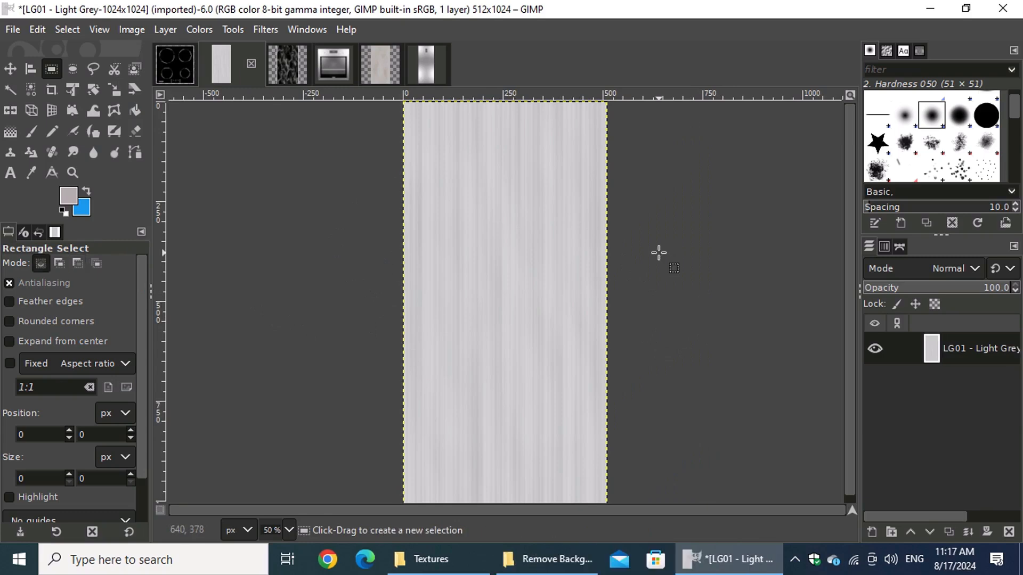
Switch to the oven image and choose the Fuzzy Select tool with its tool options shown.
left_click(327, 68)
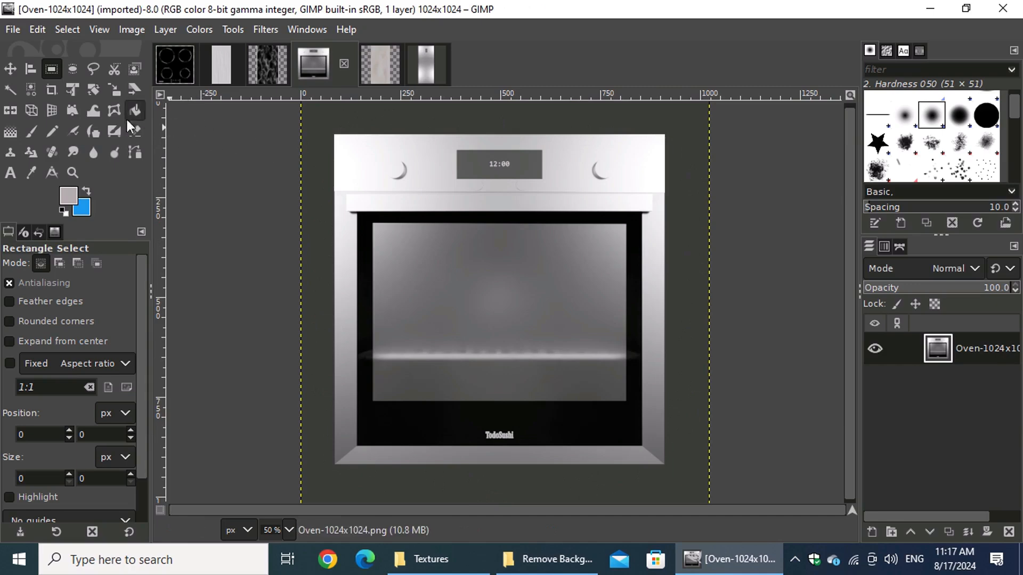
left_click(11, 91)
left_click(25, 234)
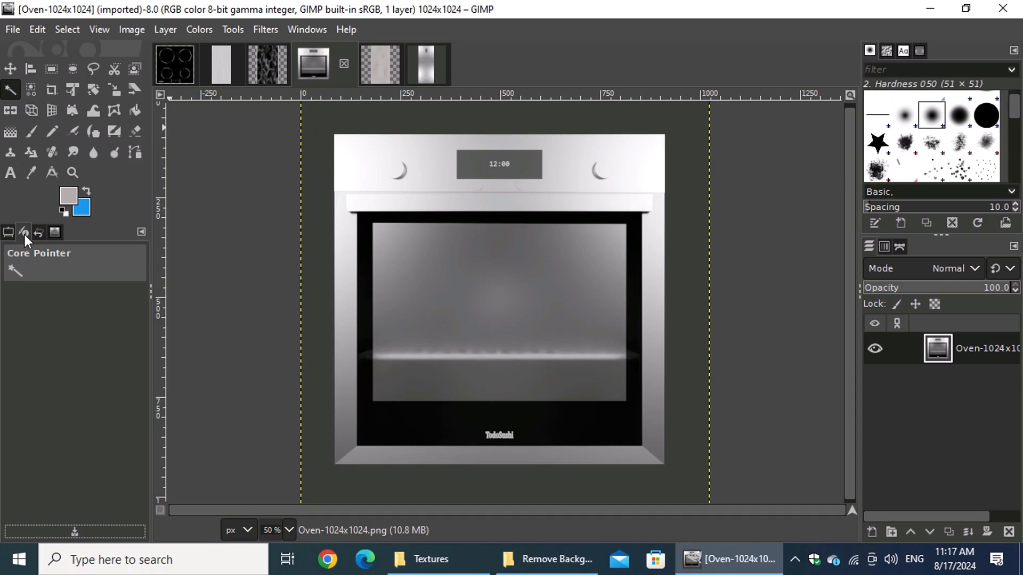
left_click(7, 232)
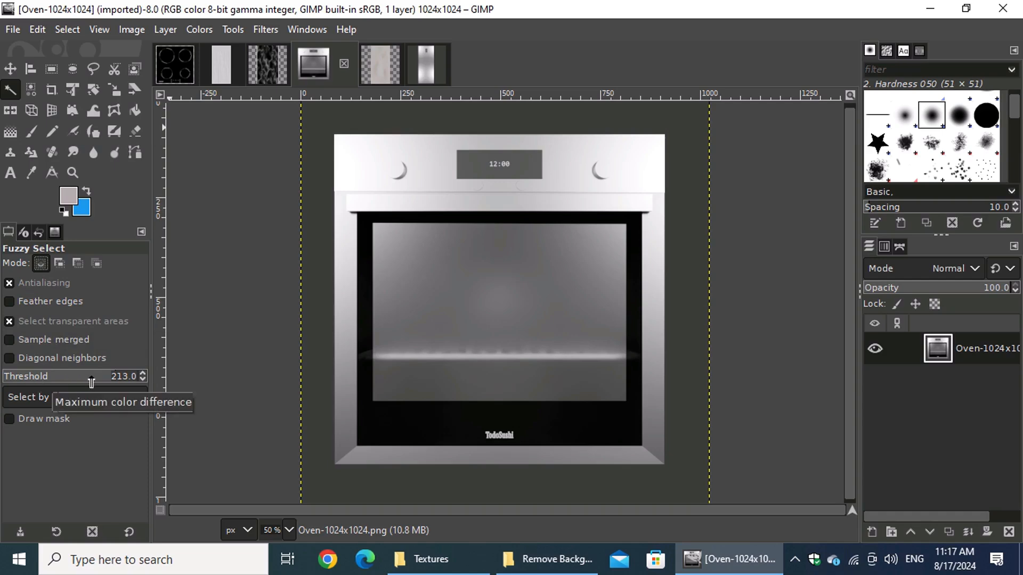
Try selecting the oven's dark background with Fuzzy Select at thresholds of 151.5 and 102.
left_click_drag(106, 382, 83, 384)
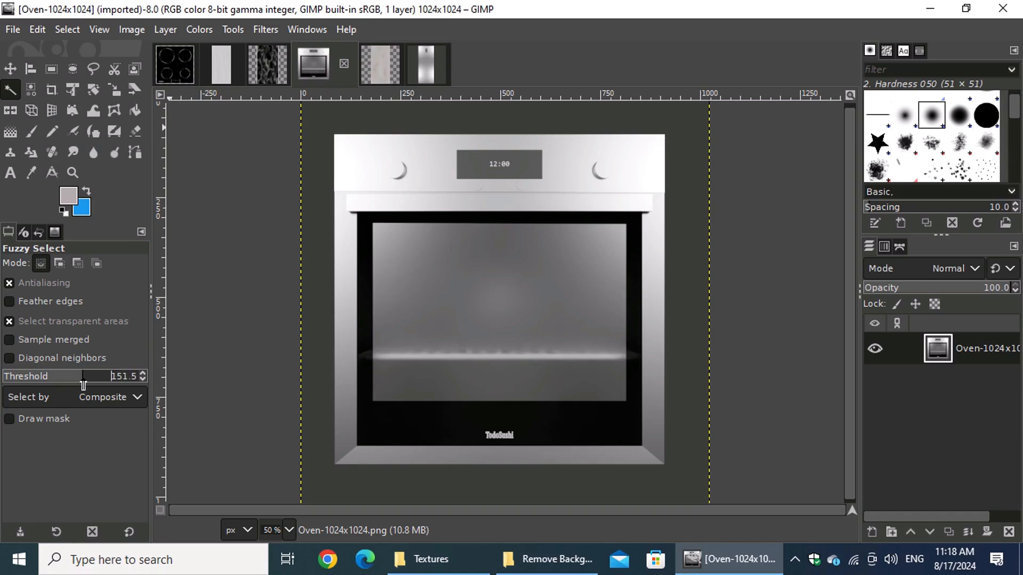
left_click(313, 197)
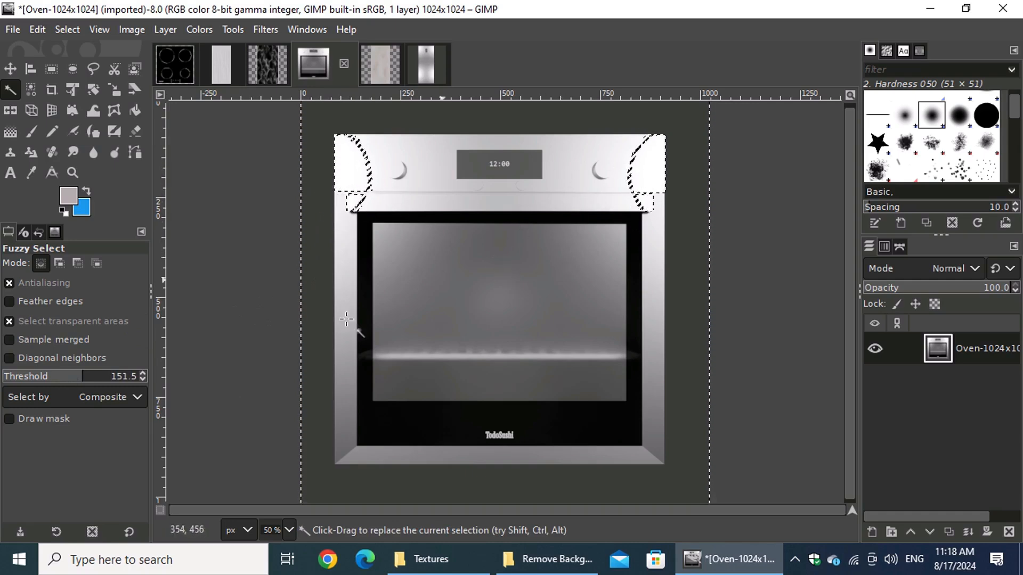
left_click_drag(85, 375, 56, 376)
left_click(320, 289)
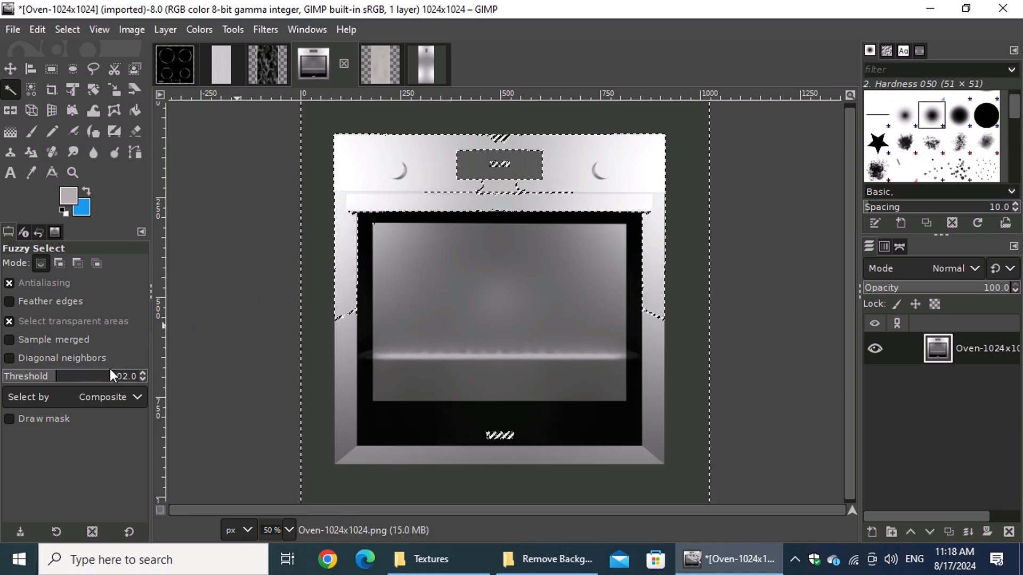
Fuzzy-select the oven's dark background at a threshold of 6, delete it and crop the image to its content.
left_click_drag(53, 379, 6, 387)
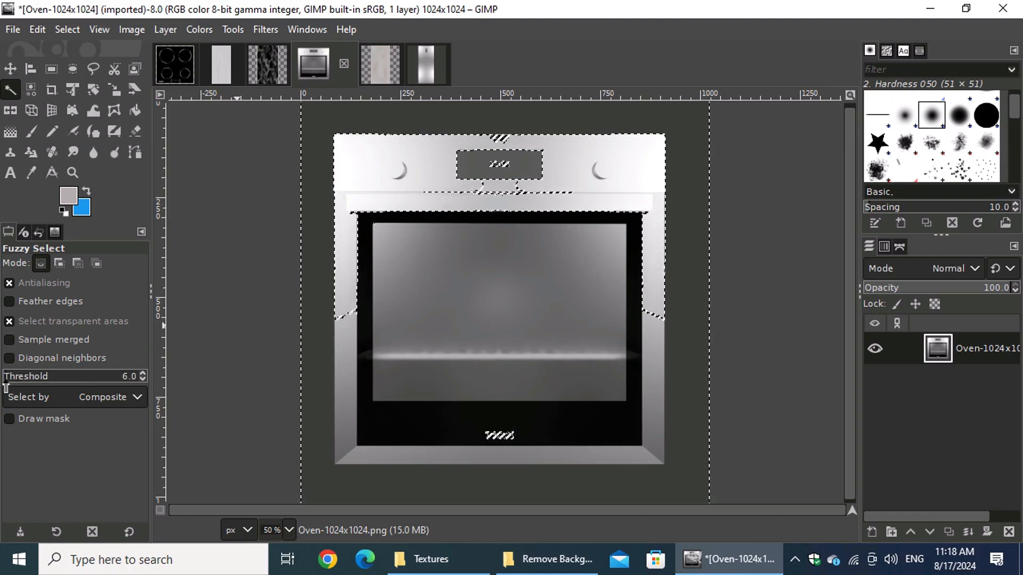
left_click(321, 306)
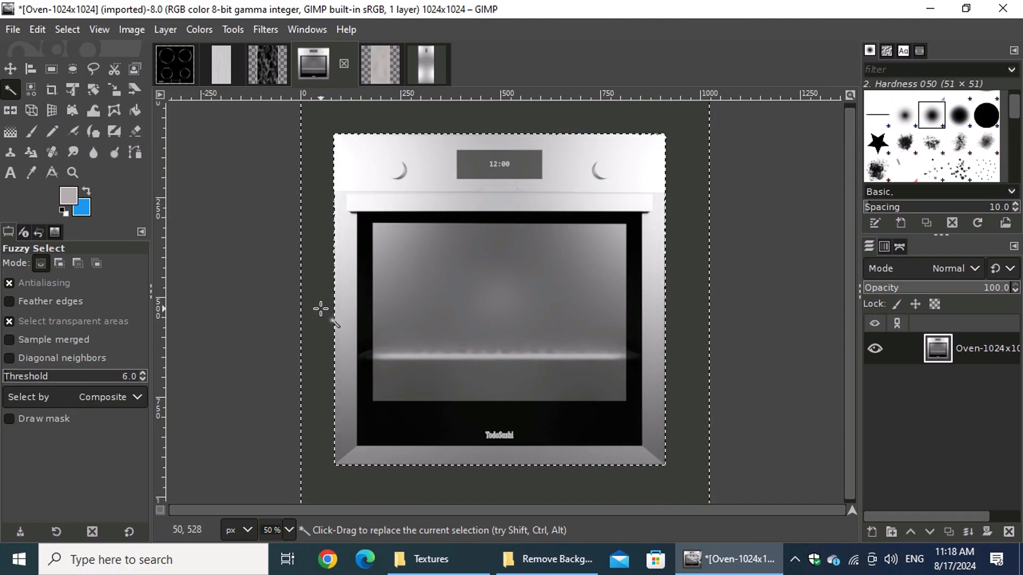
key("ctrl")
key("Delete")
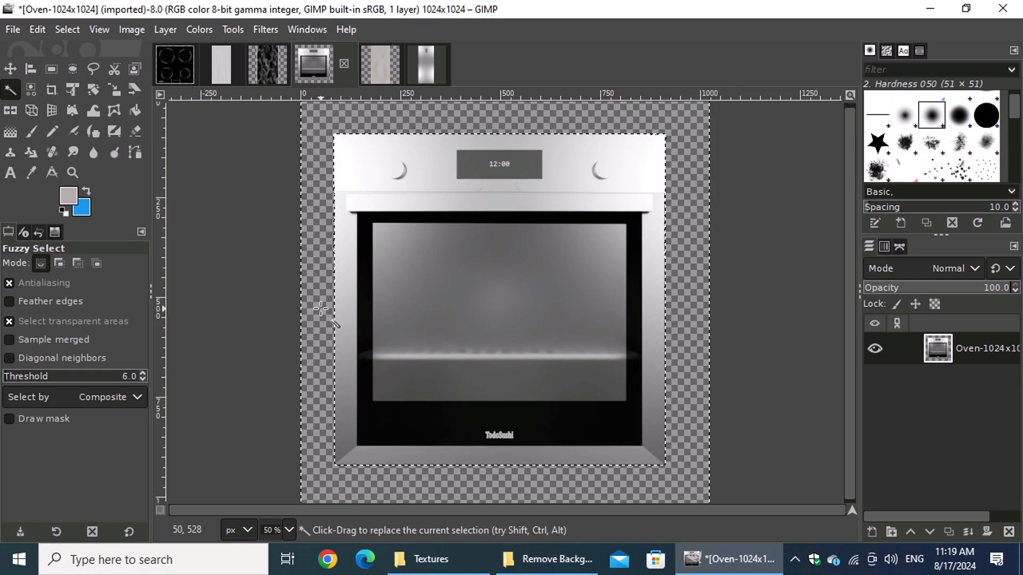
left_click(139, 28)
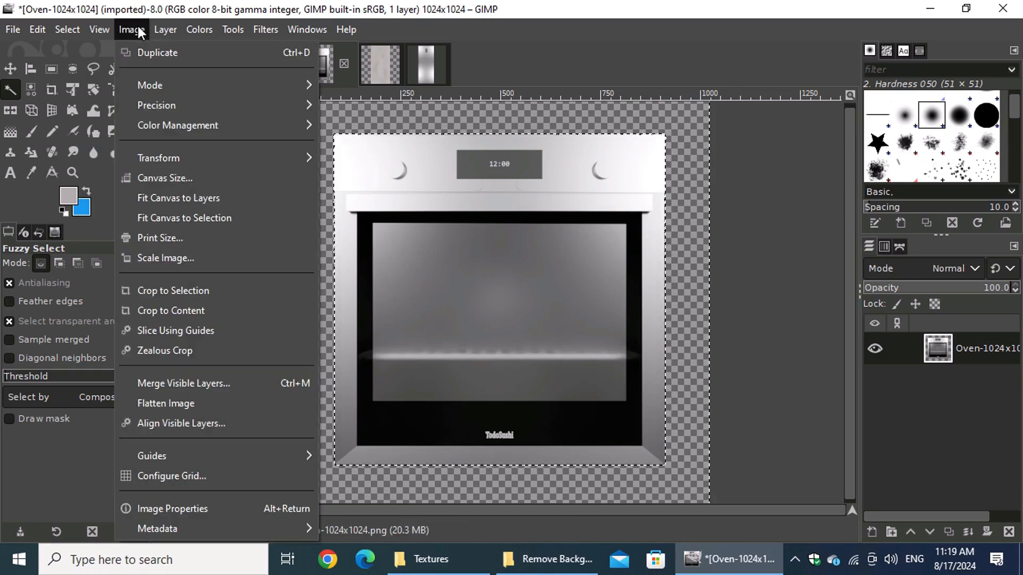
left_click(207, 311)
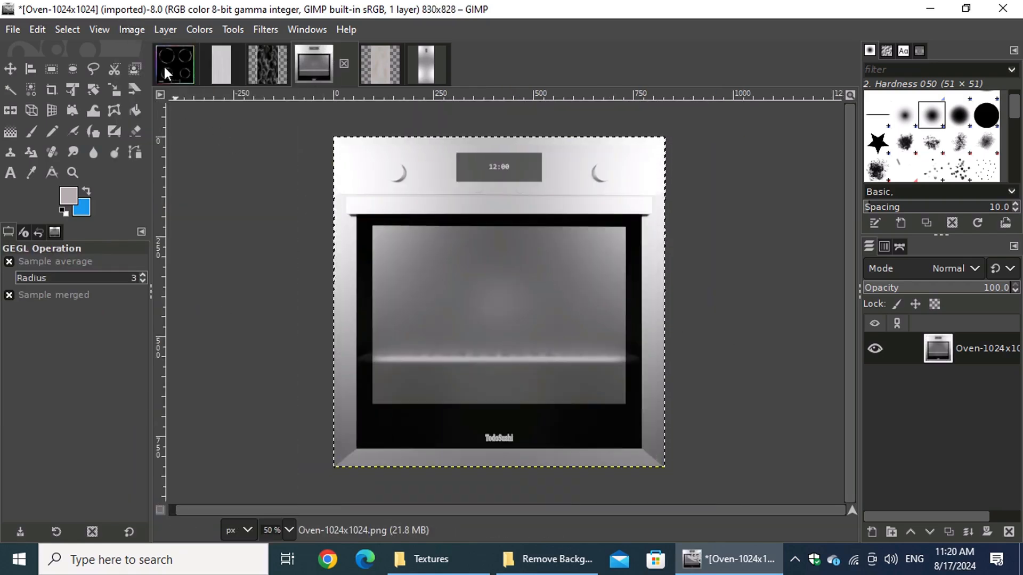
Switch to the hob image with its whole canvas in view.
left_click(164, 65)
scroll(437, 352, "down", 1)
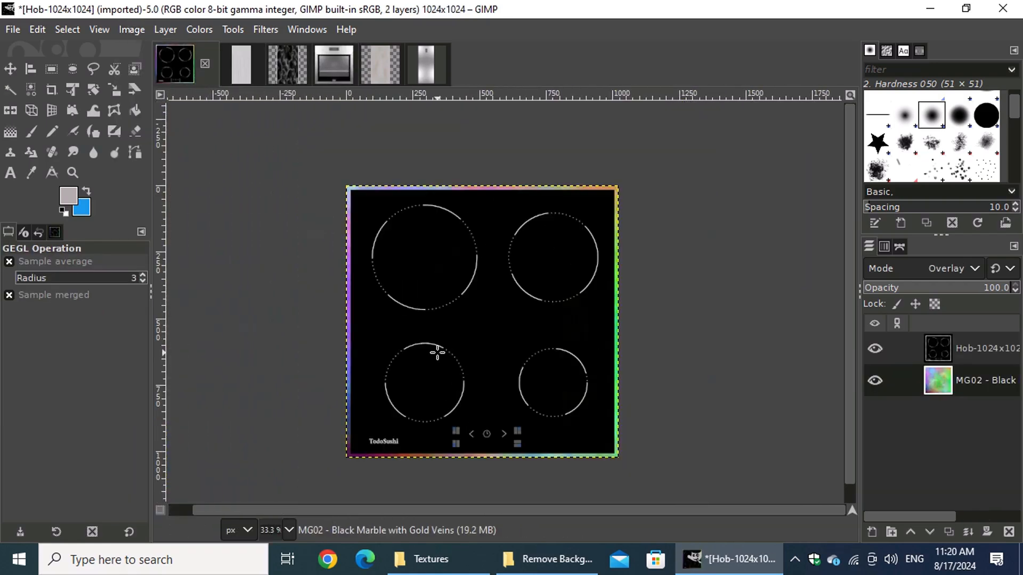
Try to fuzzy-select the multicoloured border around the hob with a threshold of 30.
left_click(11, 90)
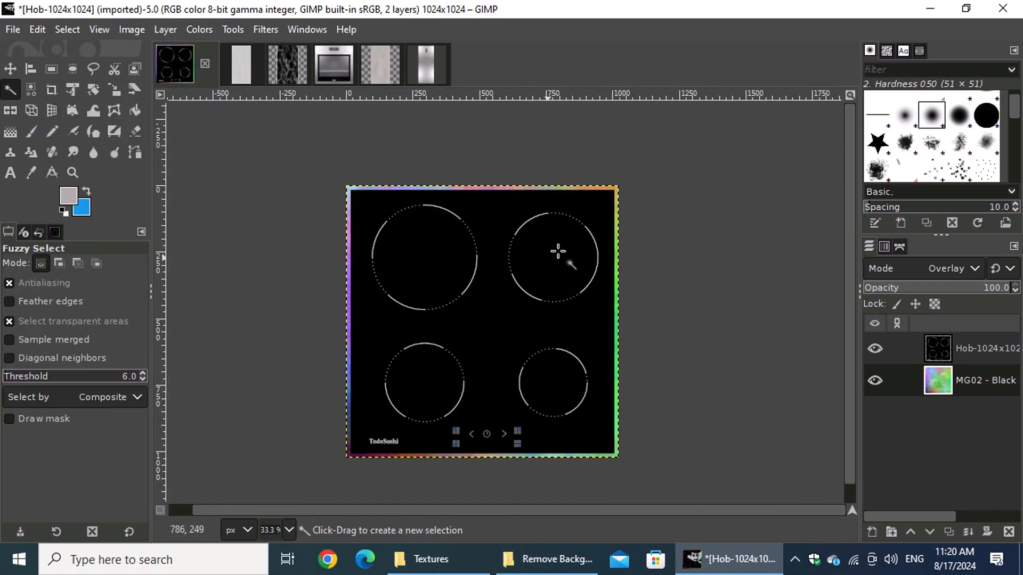
scroll(618, 208, "up", 2)
scroll(617, 208, "up", 1)
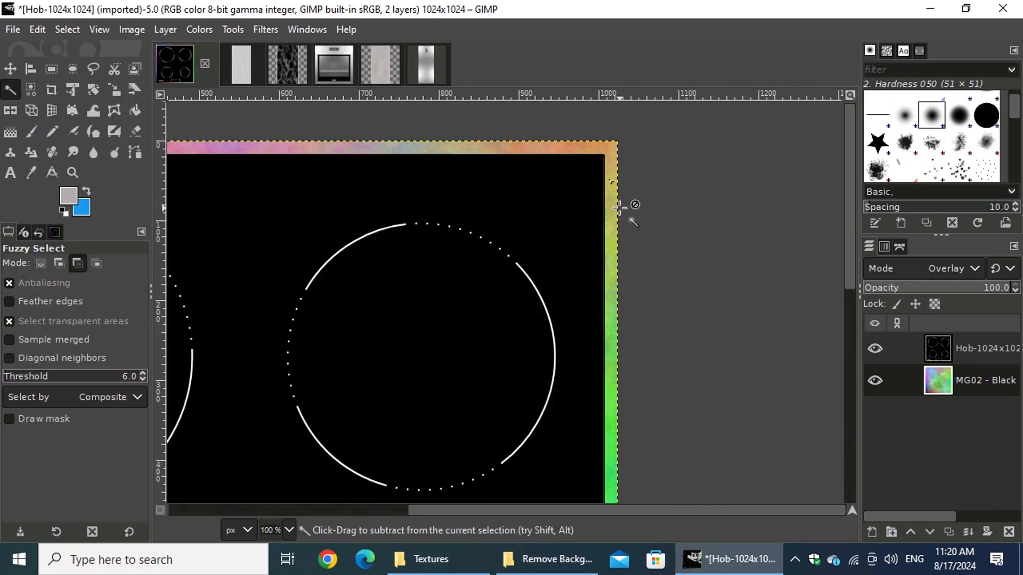
left_click_drag(408, 148, 546, 186)
scroll(546, 186, "down", 3)
scroll(549, 191, "up", 1)
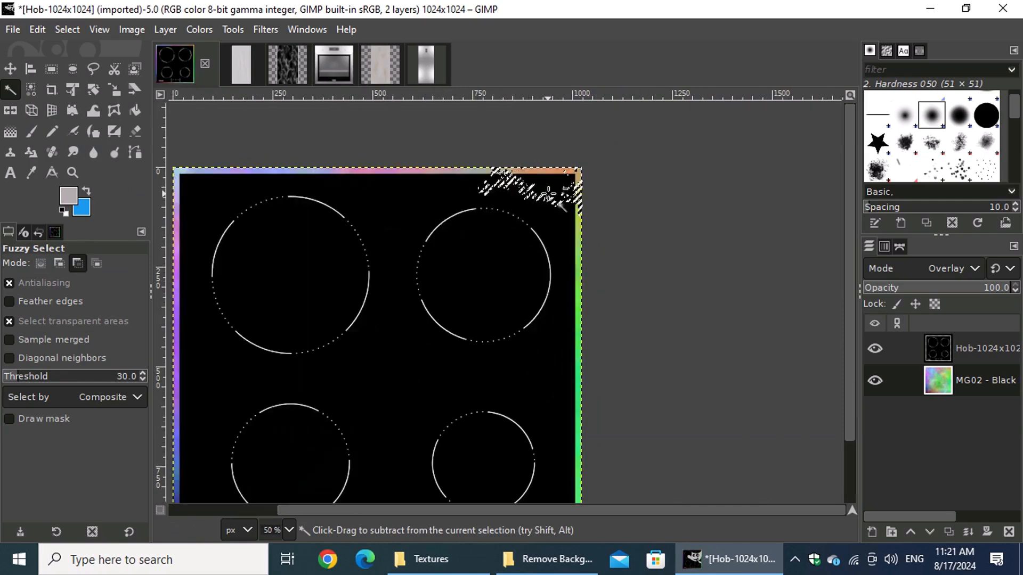
scroll(560, 205, "down", 1)
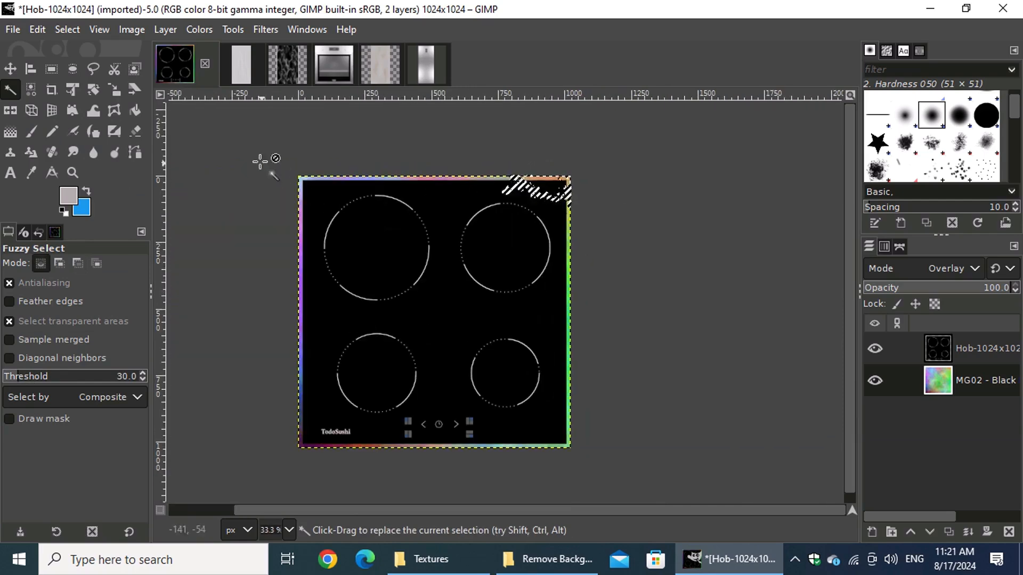
Draw a rectangular selection about 999 × 999 px around the black hob surface and adjust its left edge to 17 px.
left_click(50, 69)
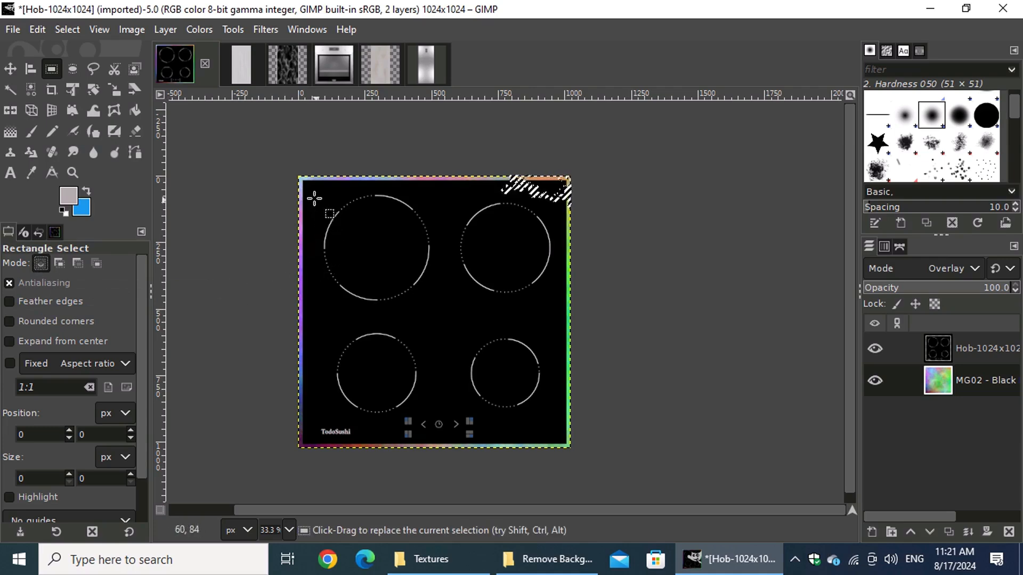
left_click_drag(302, 179, 569, 447)
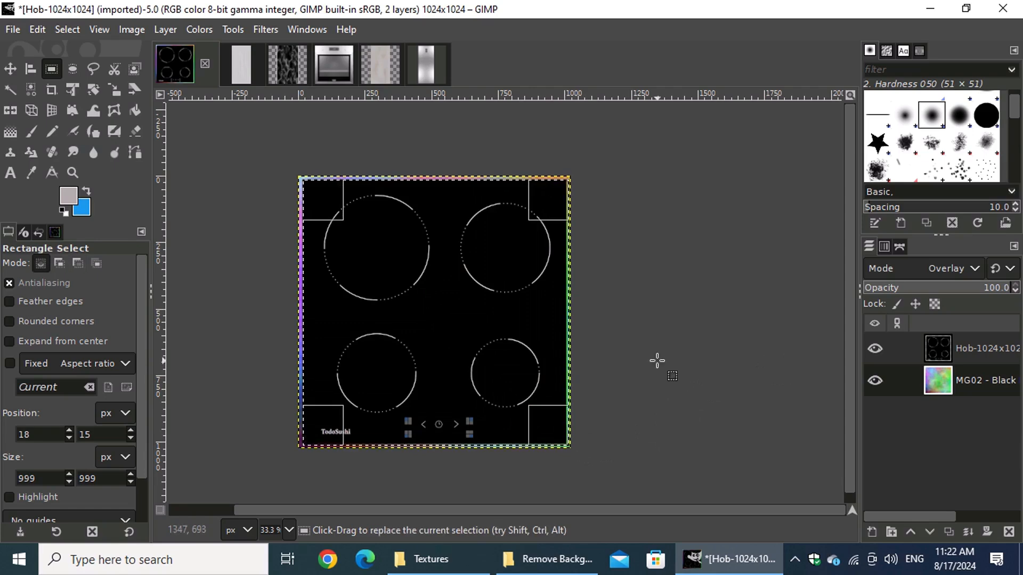
scroll(316, 318, "up", 4)
scroll(316, 318, "up", 5)
left_click_drag(386, 320, 377, 319)
scroll(534, 308, "down", 11)
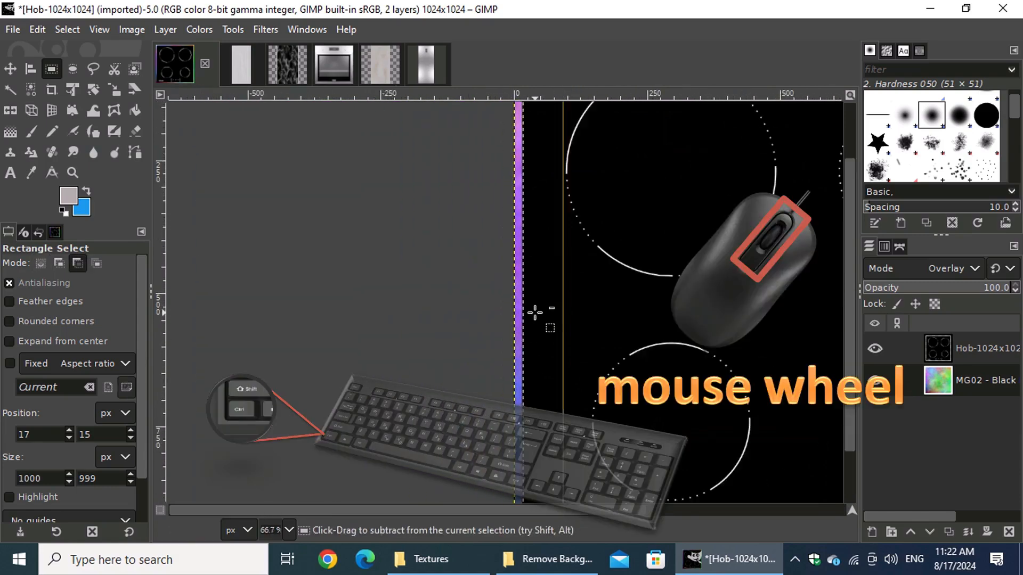
Lower the selection's upper edge to 17 px and move its right edge inward to a width of 989 px.
scroll(646, 207, "up", 8)
left_click_drag(628, 226, 628, 230)
scroll(613, 280, "down", 8)
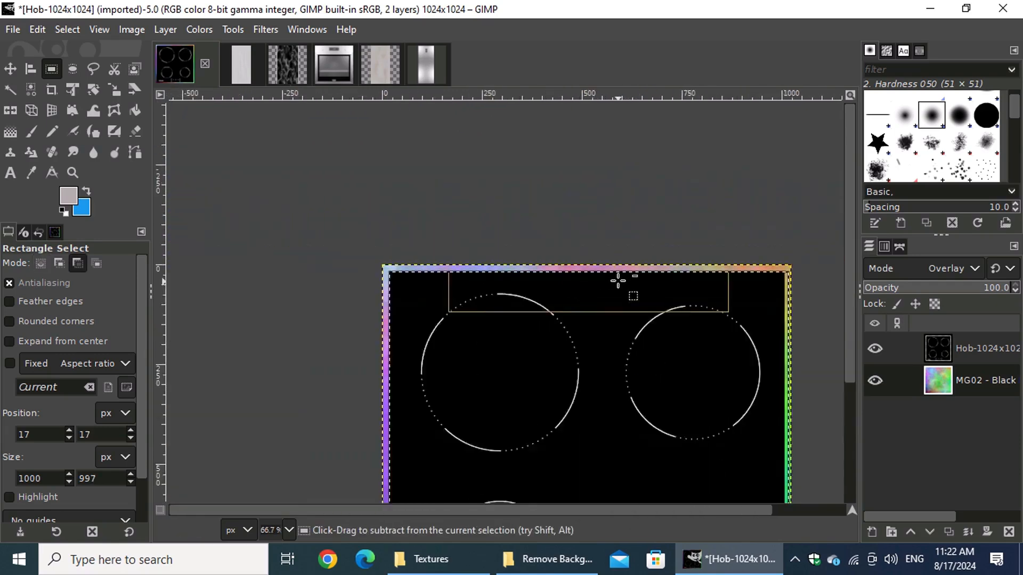
scroll(736, 393, "up", 6)
scroll(736, 393, "up", 4)
left_click_drag(576, 338, 511, 338)
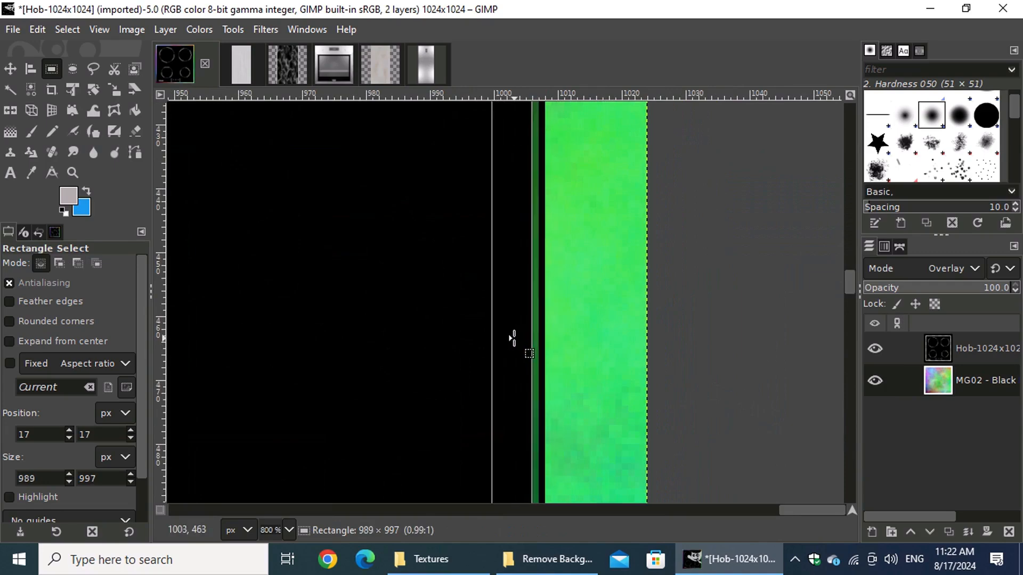
scroll(421, 283, "down", 4)
scroll(413, 278, "down", 5)
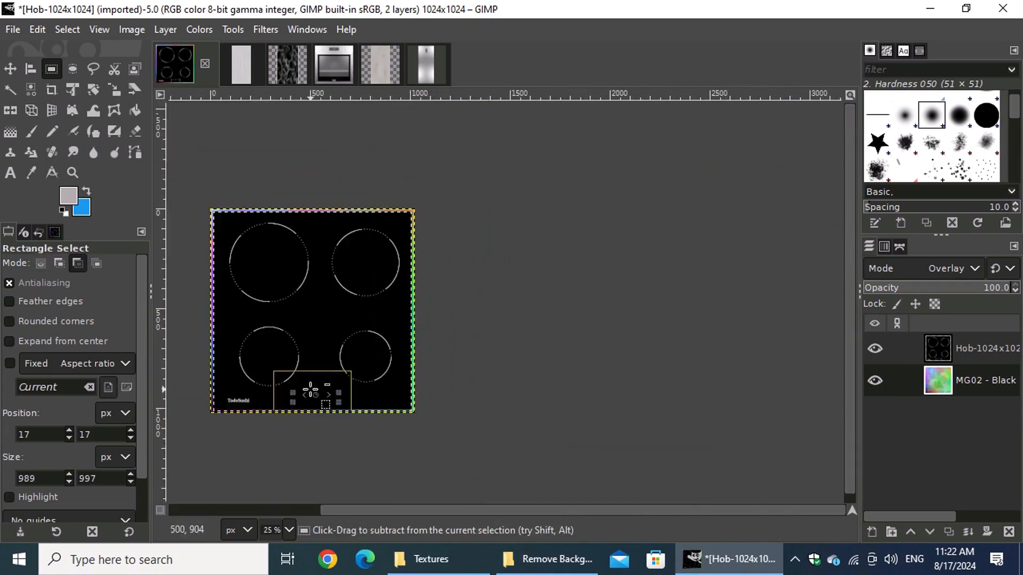
Raise the selection's lower edge above the coloured border for a height of 988 px and confirm the selection.
scroll(290, 418, "up", 5)
left_click_drag(429, 373, 527, 337)
key("Return")
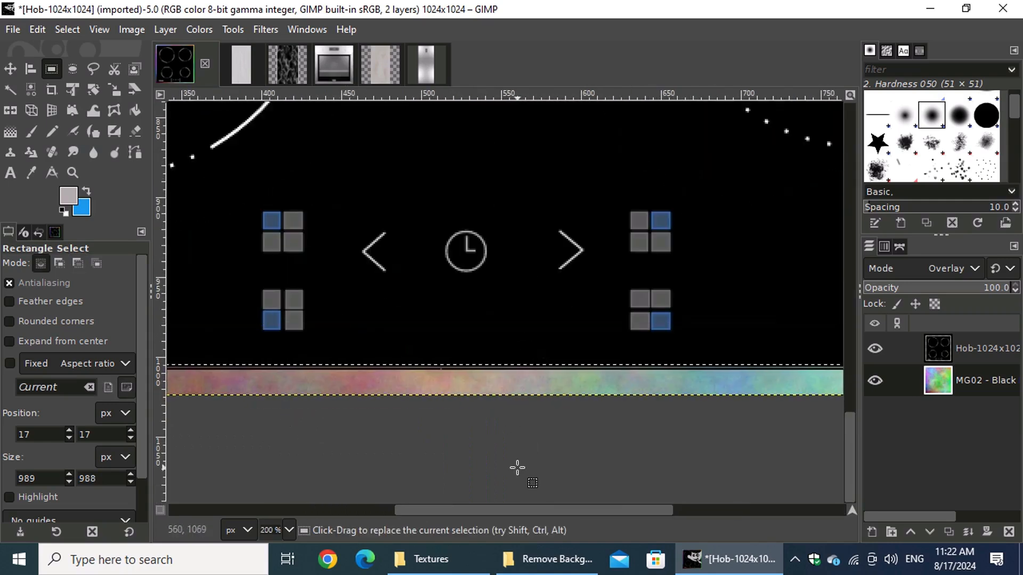
key("ctrl")
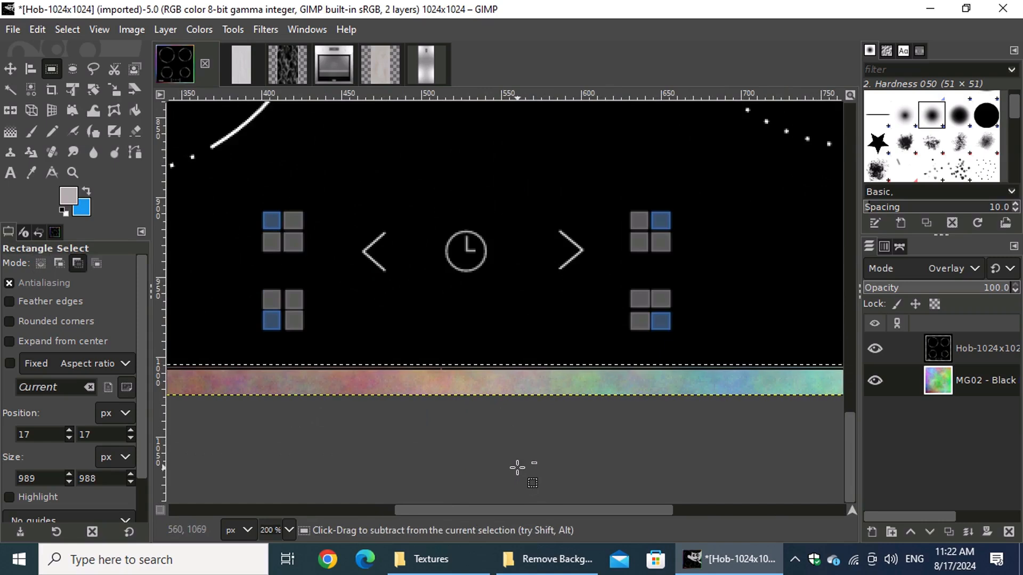
scroll(539, 319, "down", 7)
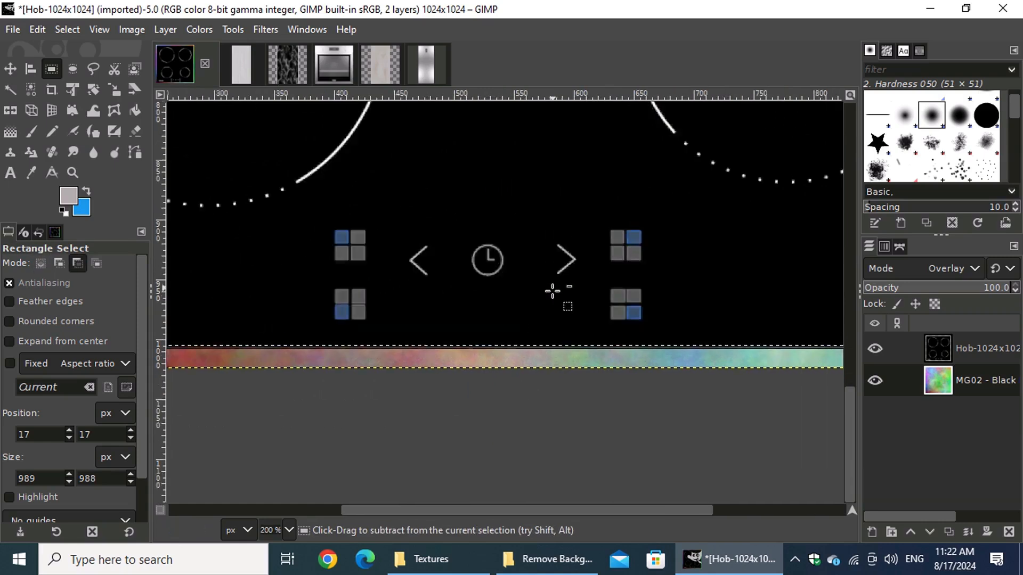
scroll(567, 122, "up", 3)
scroll(566, 122, "down", 3)
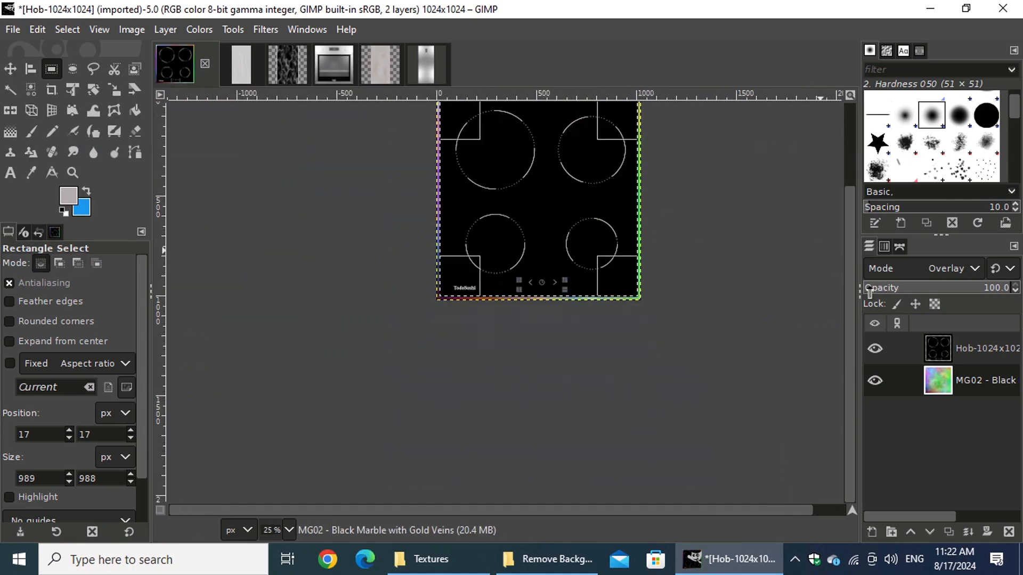
left_click_drag(852, 292, 841, 222)
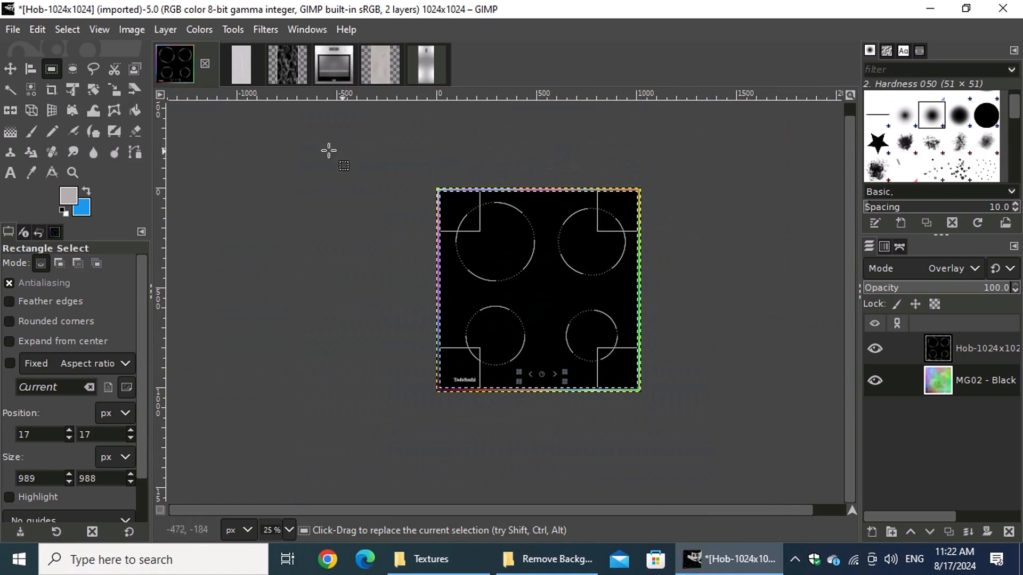
Crop the hob image to the rectangular selection and inspect its edges for leftover coloured border.
left_click(139, 28)
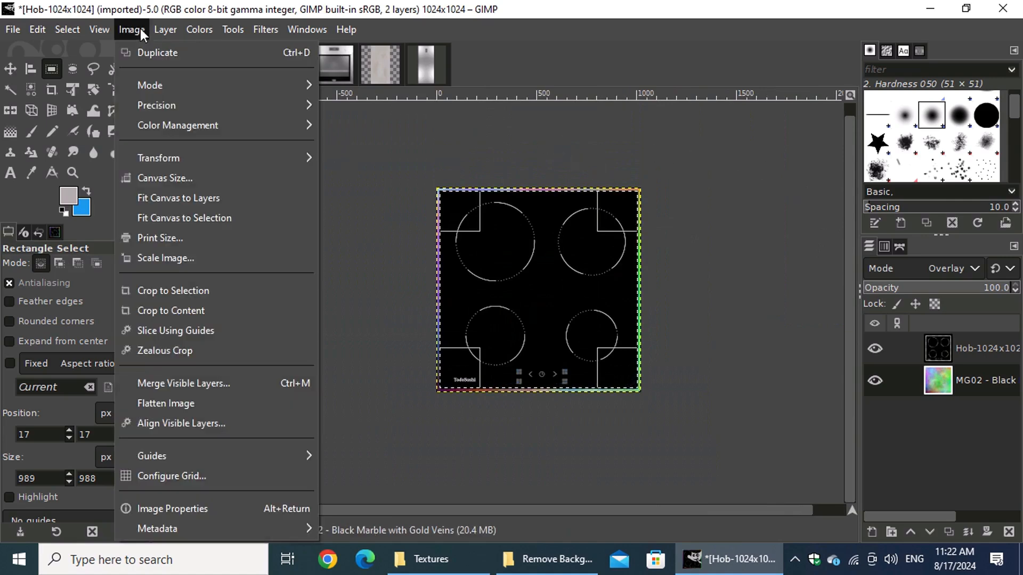
left_click(228, 291)
scroll(536, 279, "up", 5)
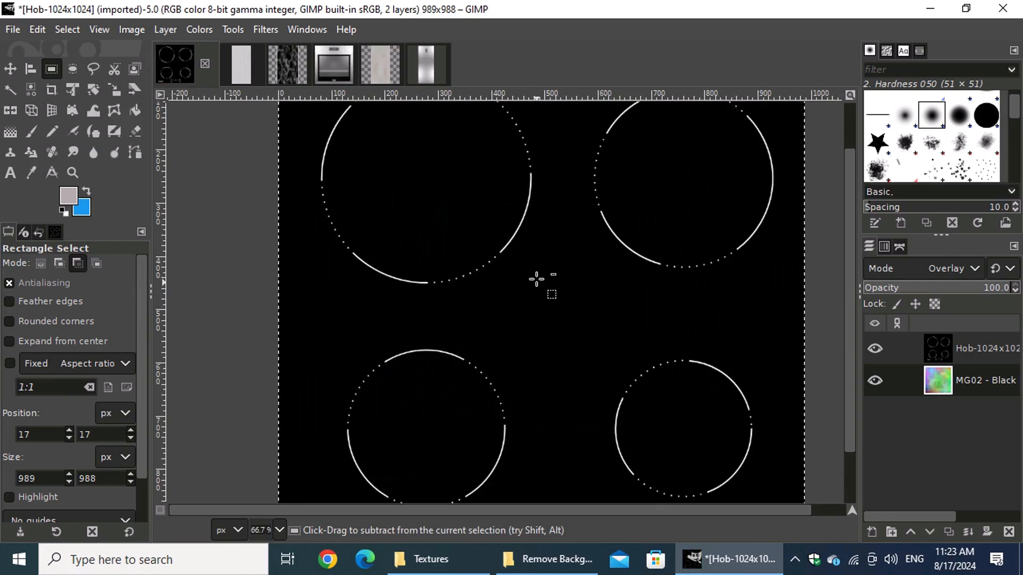
scroll(537, 278, "down", 1)
scroll(260, 299, "up", 3)
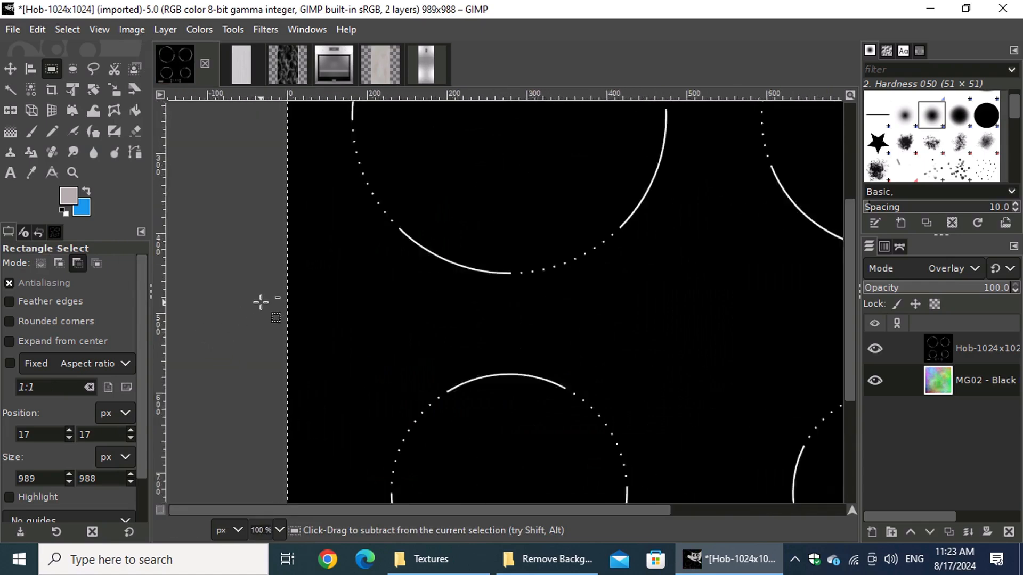
Switch to the cropped light grey image and overwrite its original file LG01 - Light Grey-1024x1024.png.
scroll(337, 306, "down", 4)
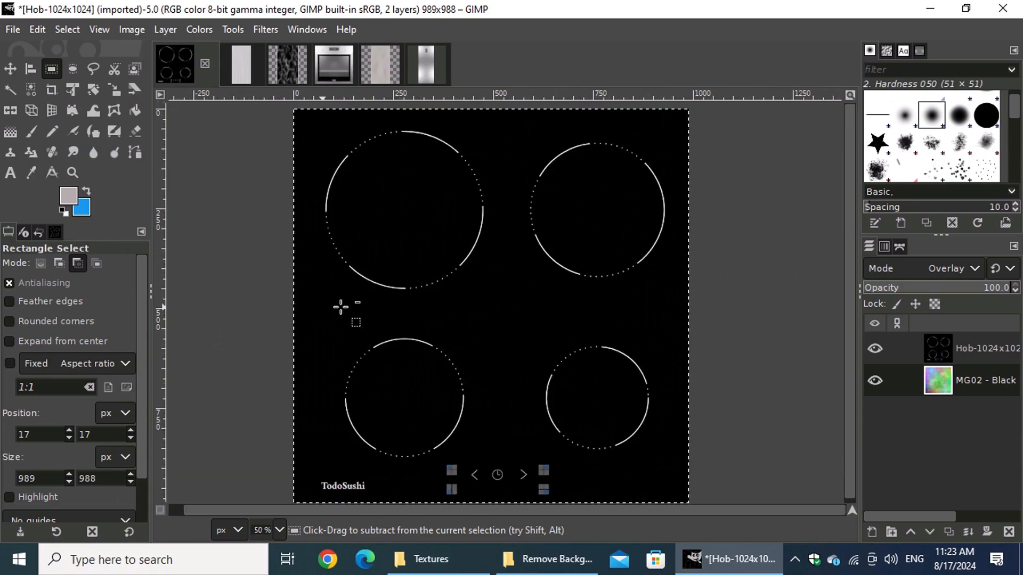
key("ctrl")
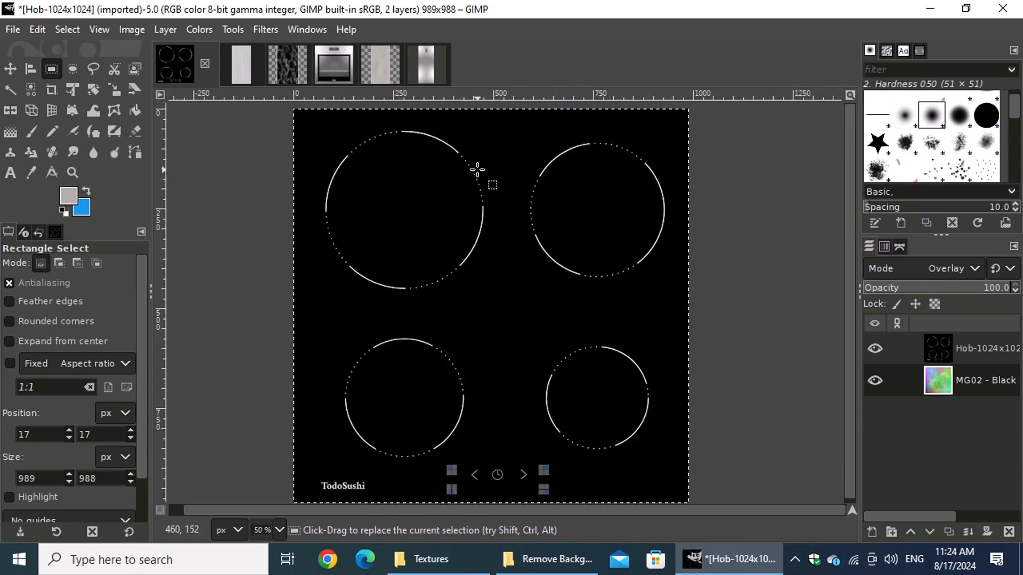
left_click(242, 66)
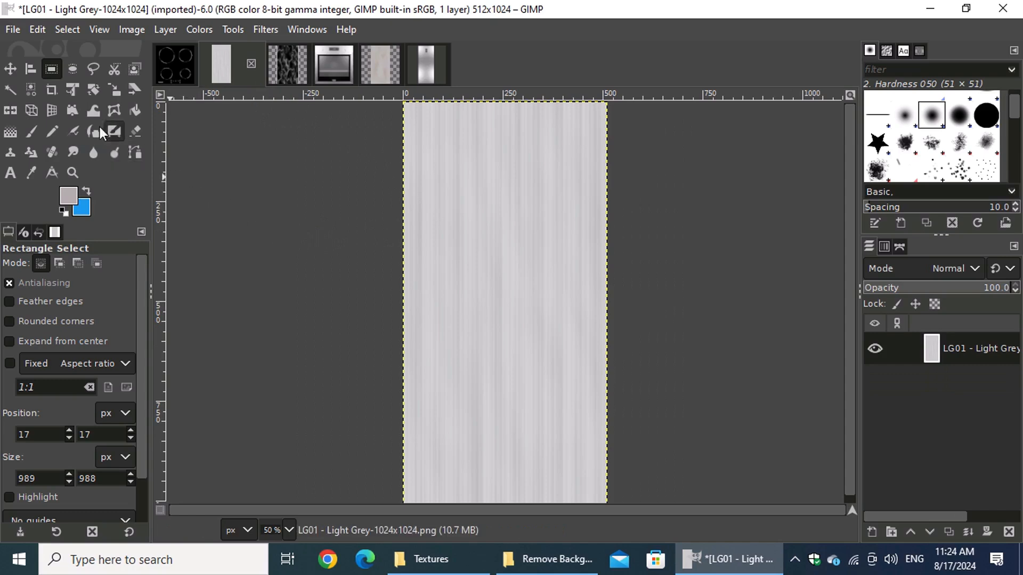
left_click(13, 30)
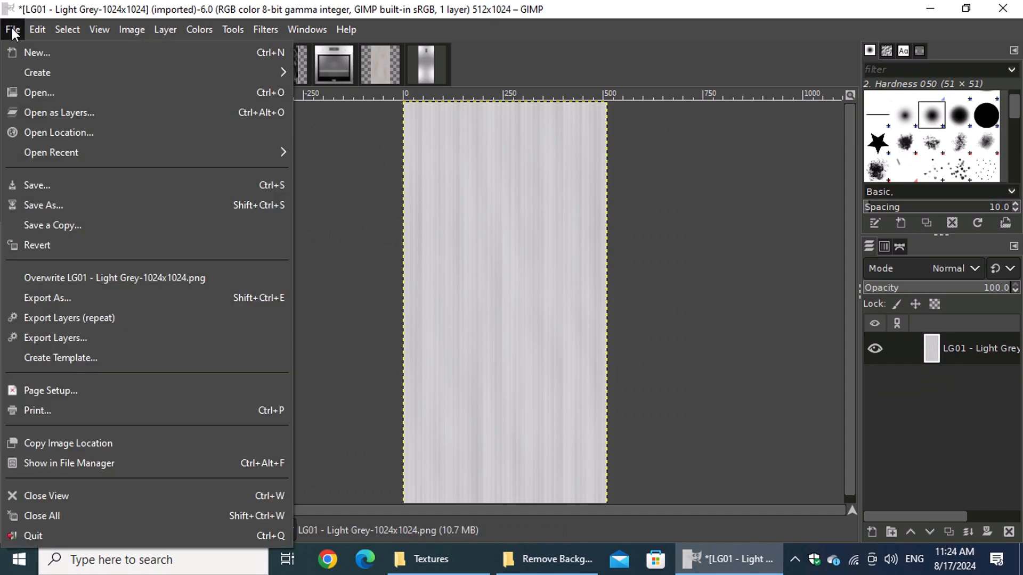
left_click(184, 283)
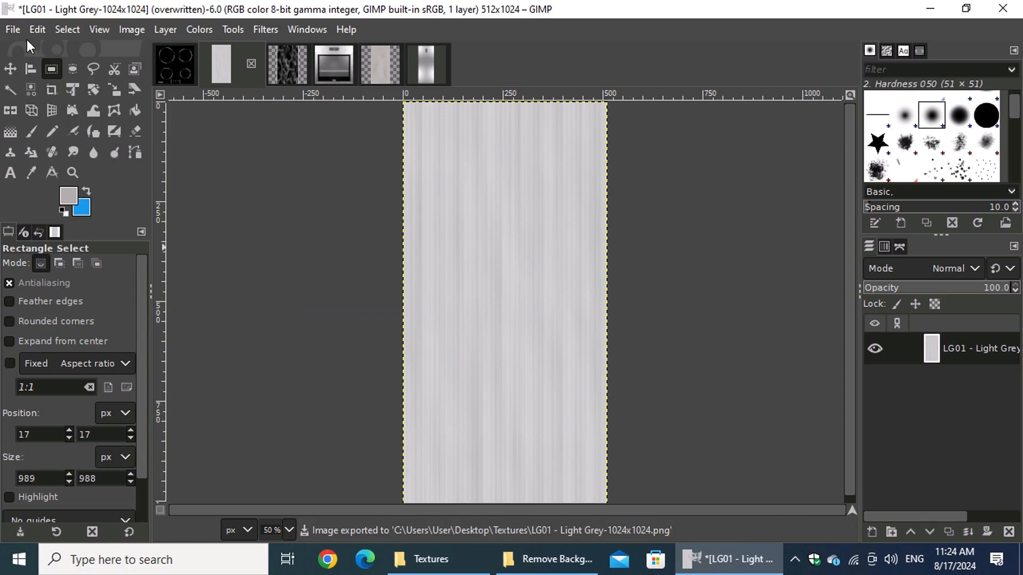
Start exporting the light grey image to the Textures folder under the name LG01 - Light Grey-1024x1024 1.png.
left_click(15, 30)
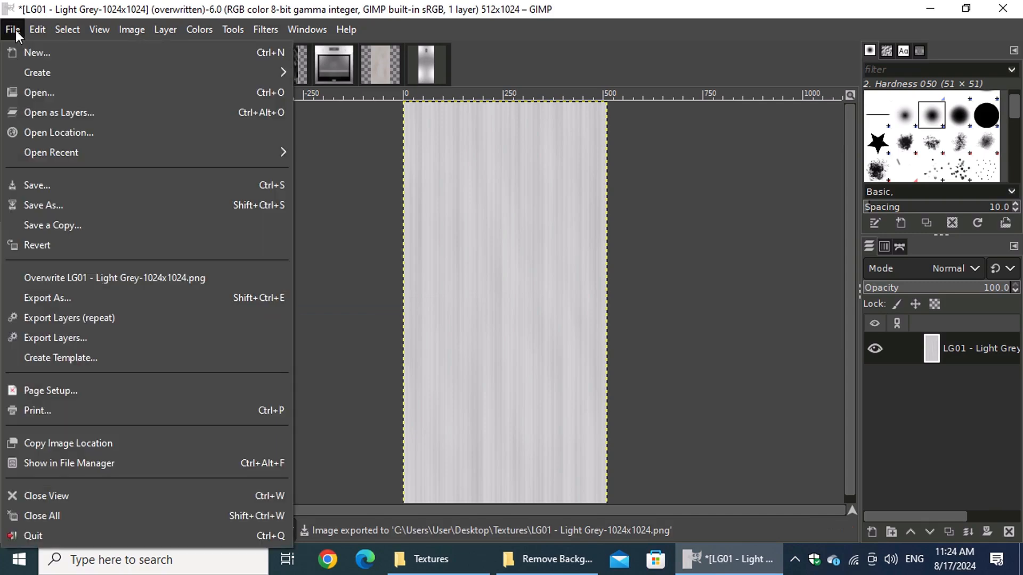
left_click(89, 298)
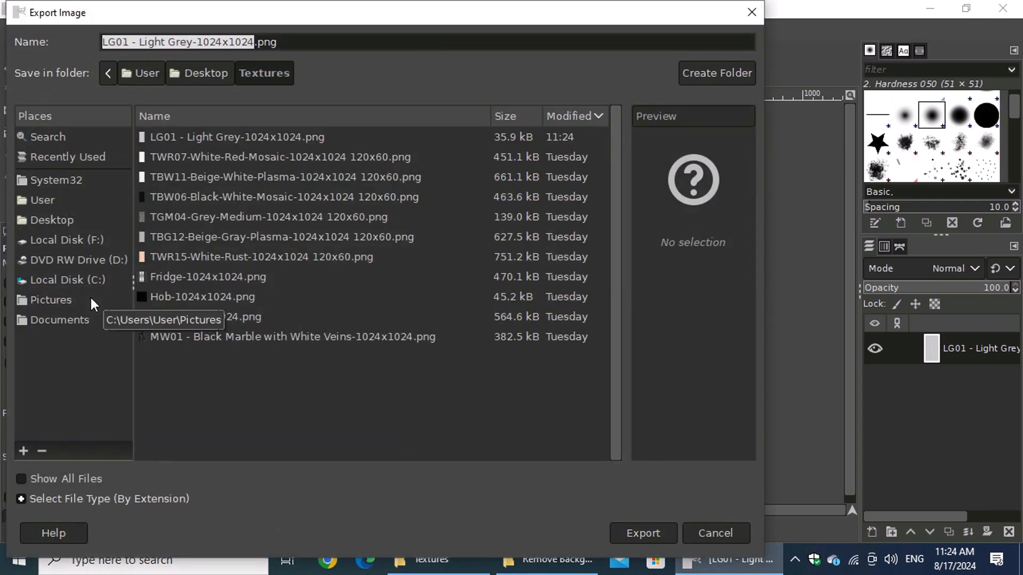
left_click(255, 42)
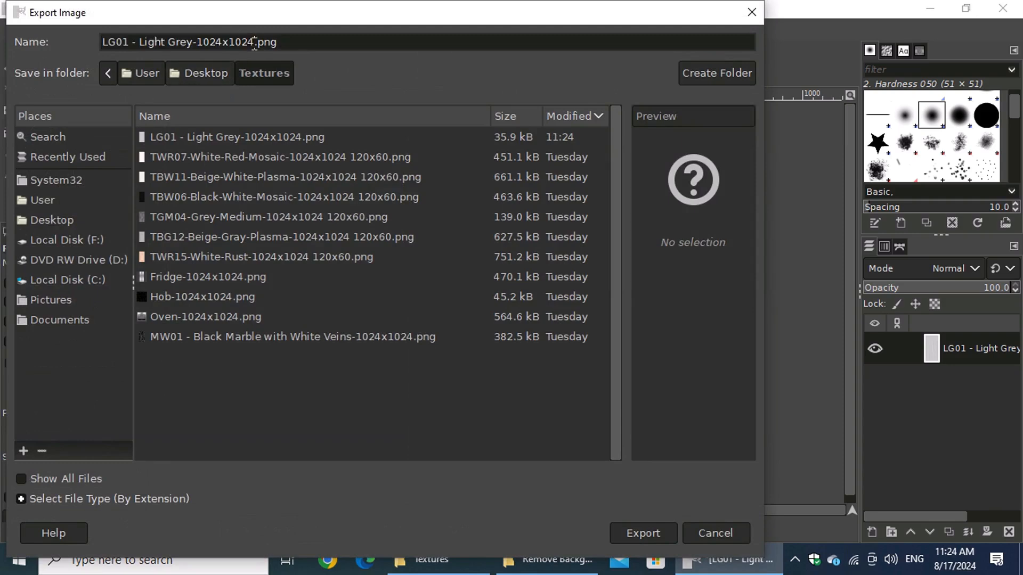
type("1")
left_click(301, 47)
key("BackSpace")
key("BackSpace")
type("png")
Choose PNG image as the file type and export the light grey copy with compression level 9.
left_click(21, 499)
left_click_drag(747, 360, 727, 450)
left_click(63, 395)
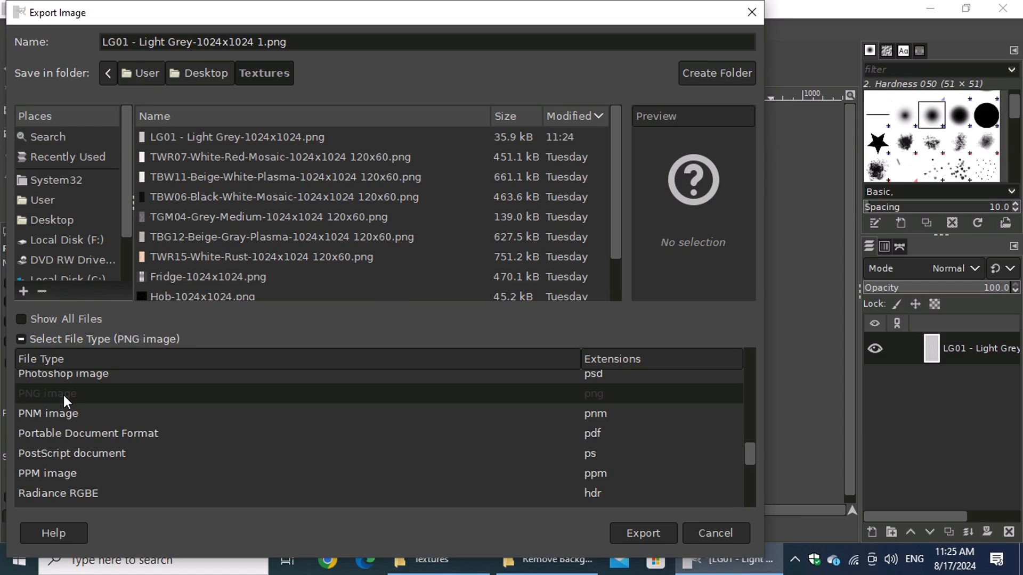
left_click(624, 535)
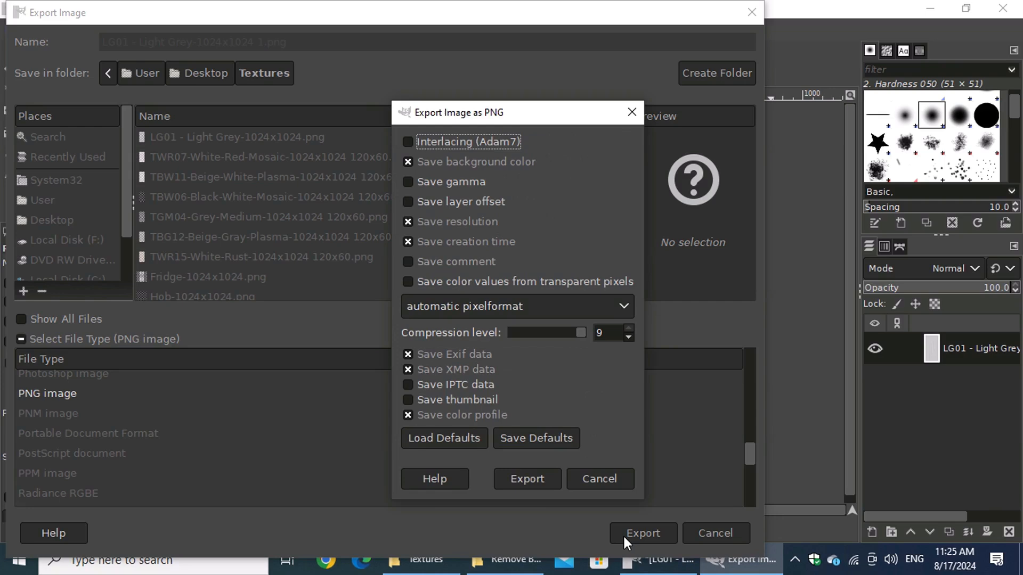
left_click_drag(554, 333, 589, 333)
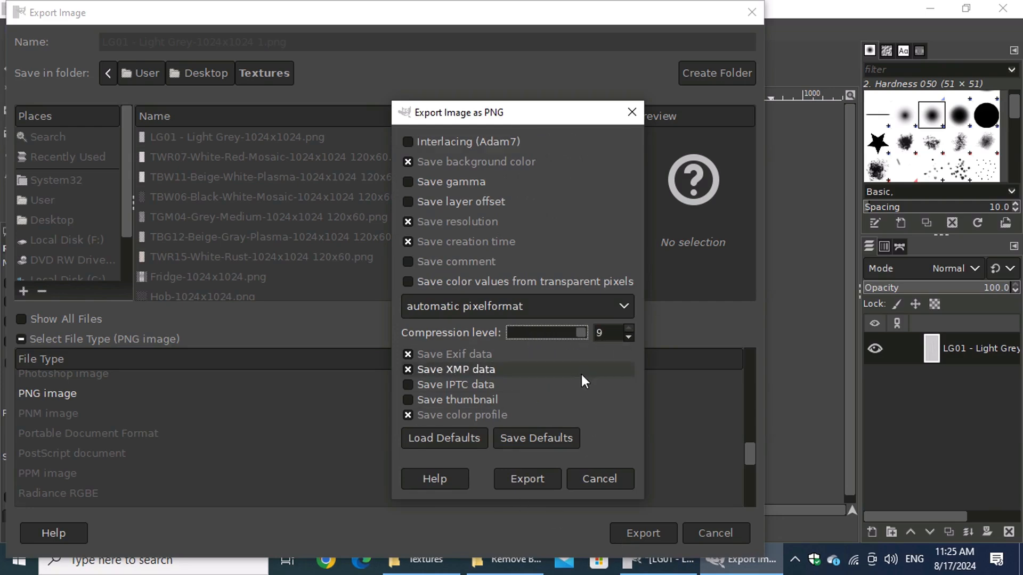
left_click(538, 483)
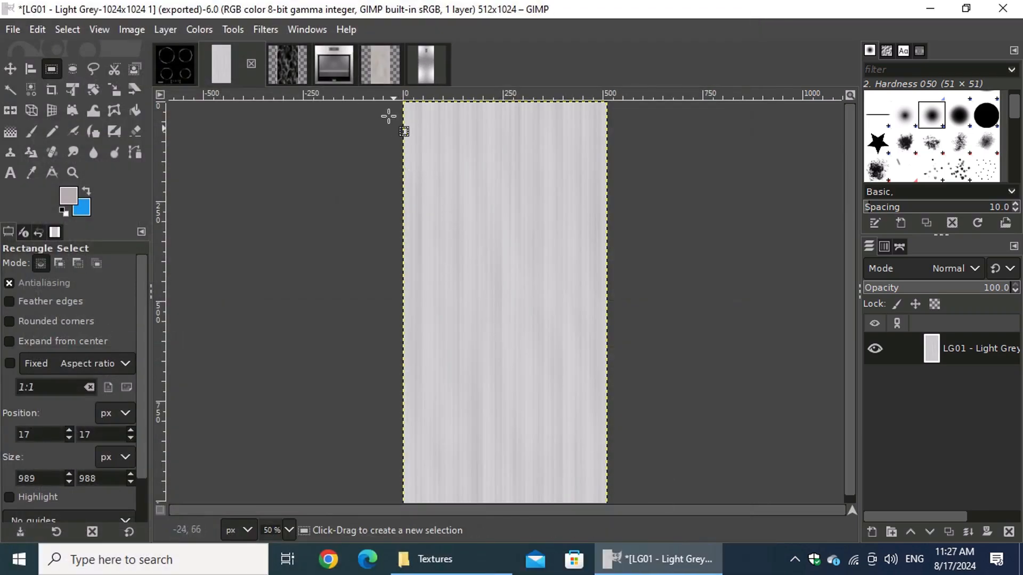
Bring up the beige-gray plasma image, then switch to the Textures folder in File Explorer and open Hob-1024x1024.png in the photo viewer.
left_click(380, 74)
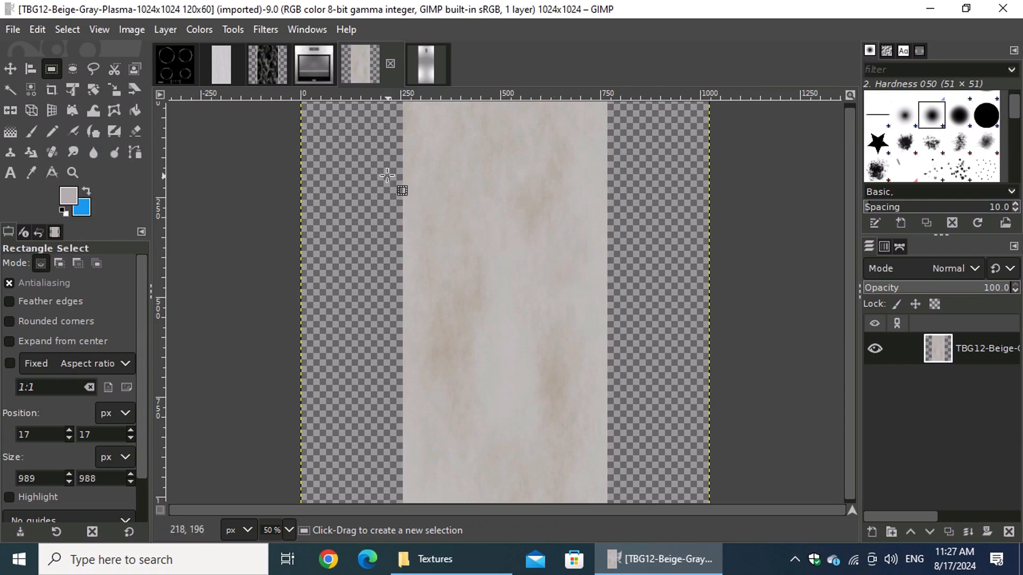
left_click(466, 567)
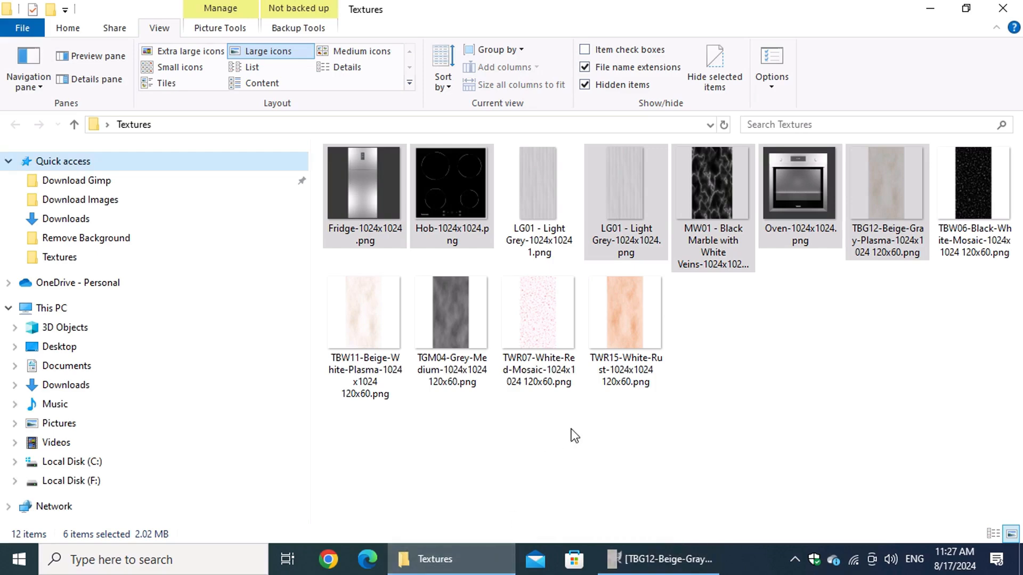
left_click(448, 182)
double_click(458, 211)
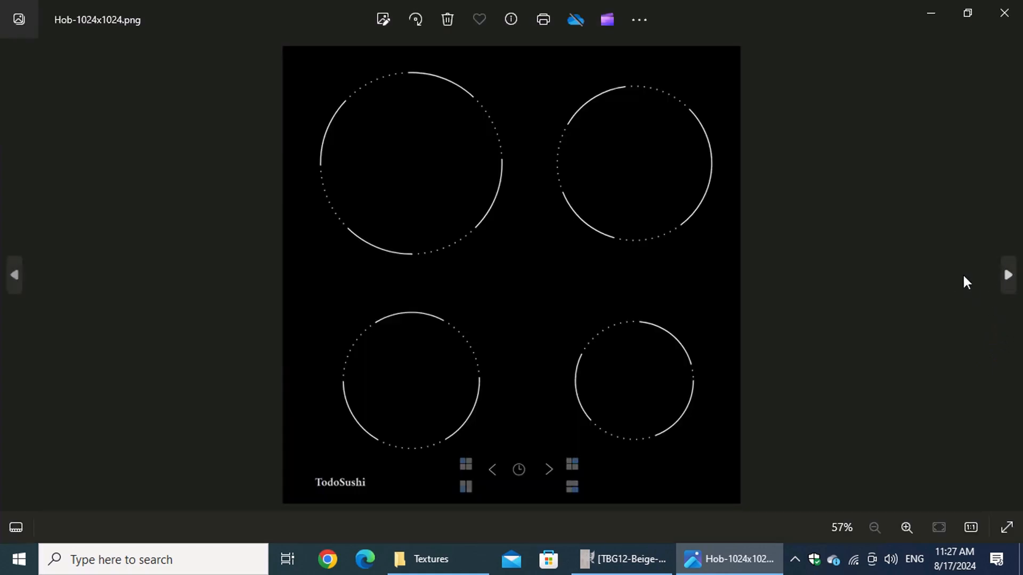
Page forward from the hob through the light grey, black marble, oven and plasma textures to the TBW06 Black-White-Mosaic image.
left_click(1011, 278)
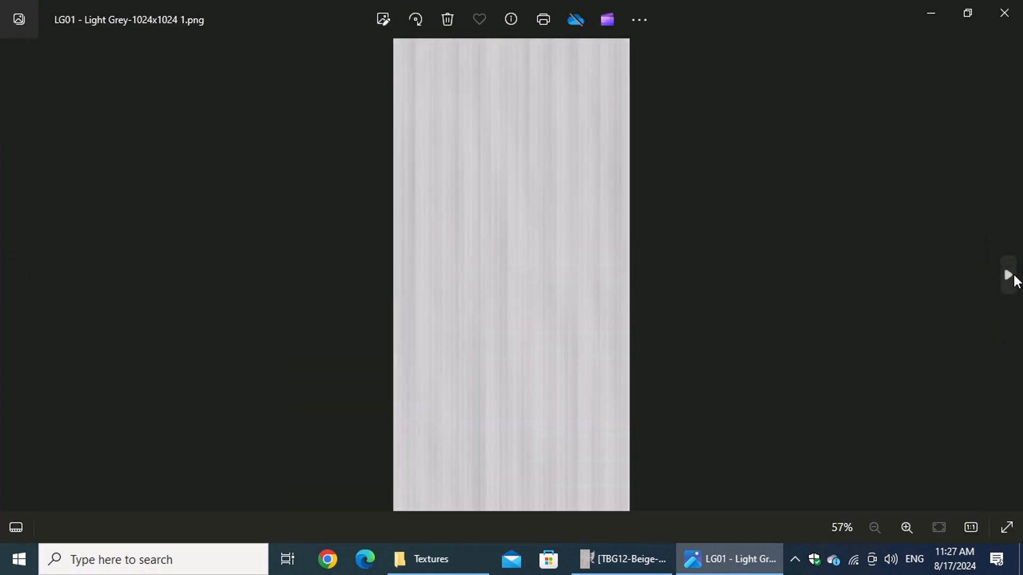
left_click(1010, 278)
left_click(1008, 275)
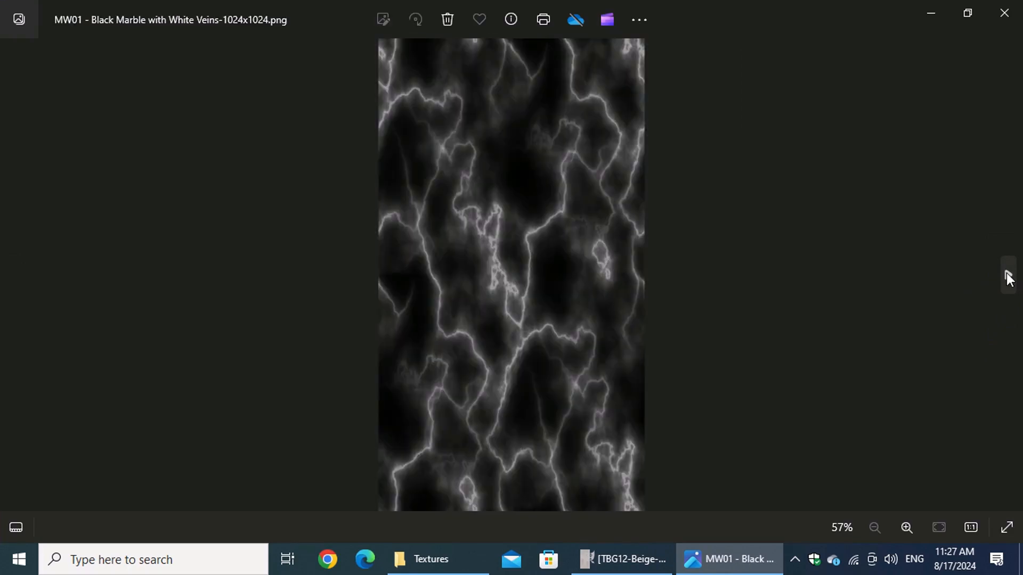
left_click(1007, 277)
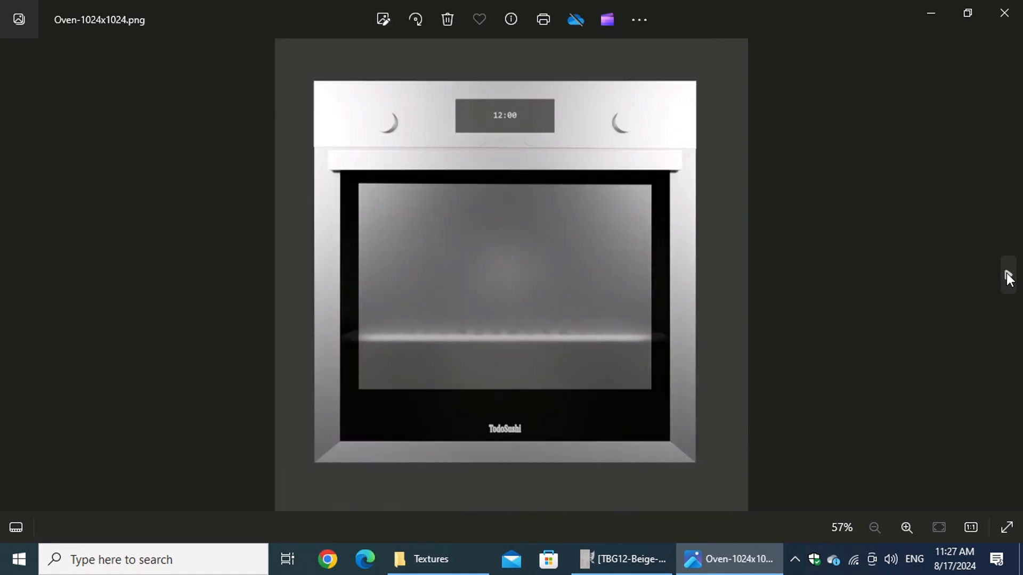
left_click(1008, 277)
left_click(1008, 277)
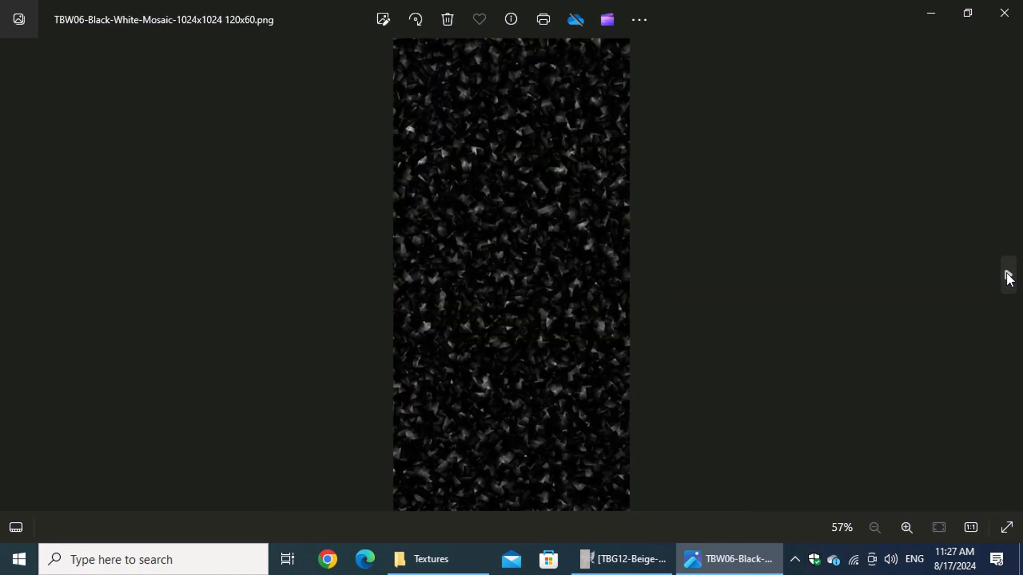